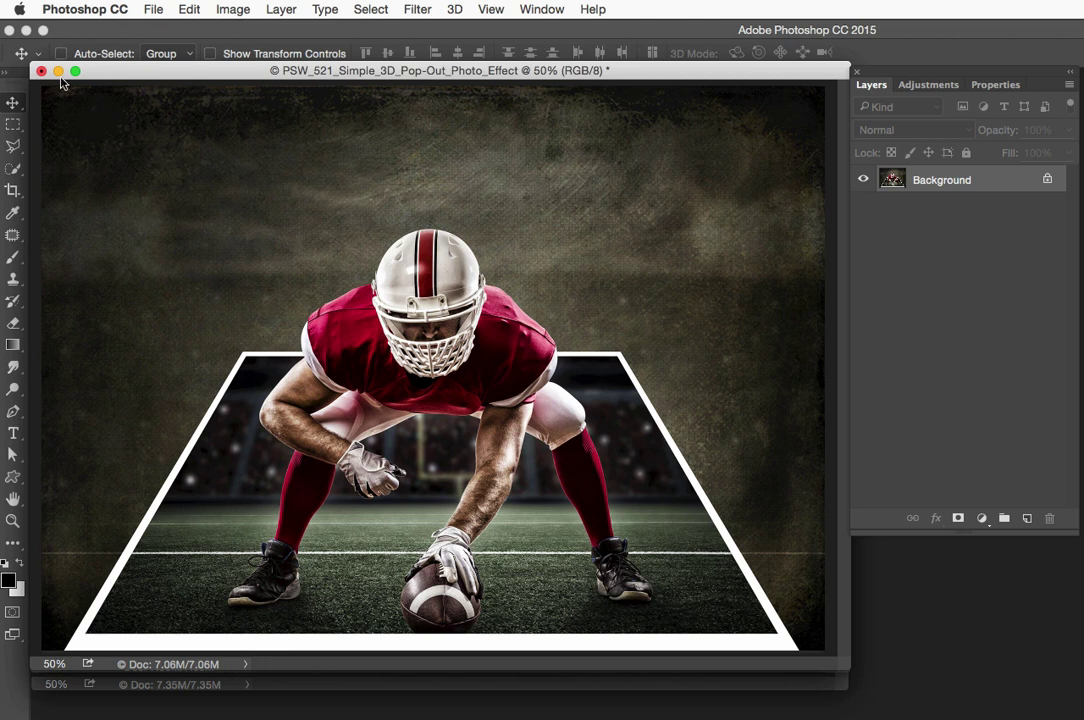
Minimize the finished pop-out example to reveal the original football stadium photo
{"action": "left_click", "coordinate": [58, 72]}
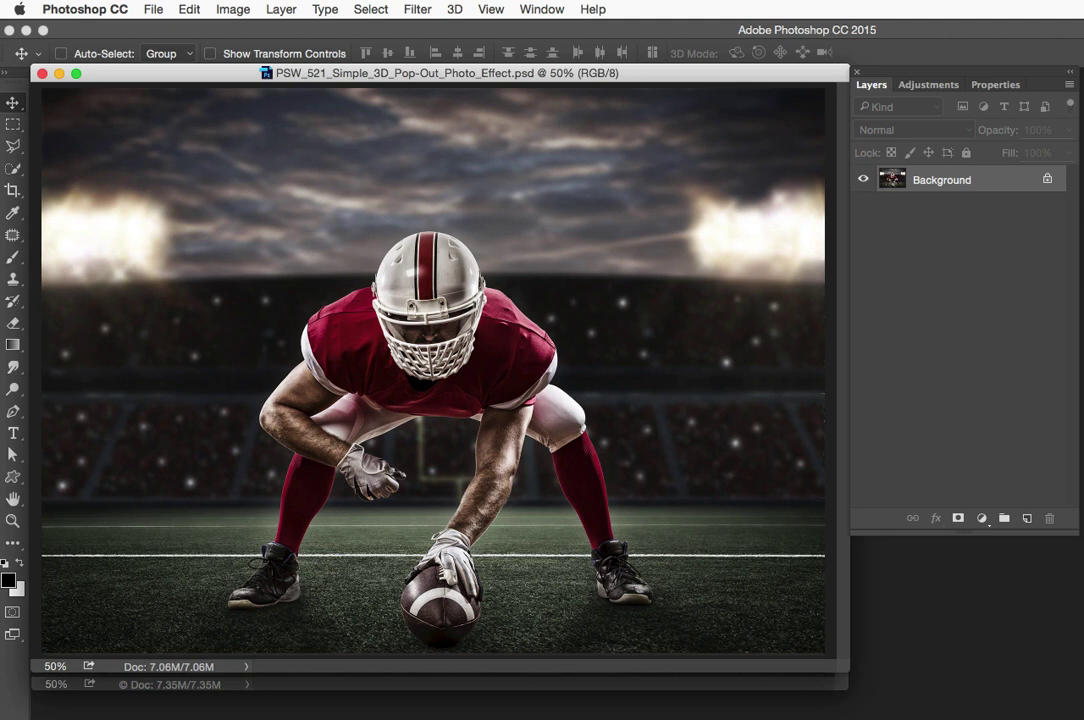
Turn on Auto-Select and duplicate the stadium photo layer twice with Cmd+J
{"action": "left_click", "coordinate": [60, 53]}
{"action": "key", "text": "super+j"}
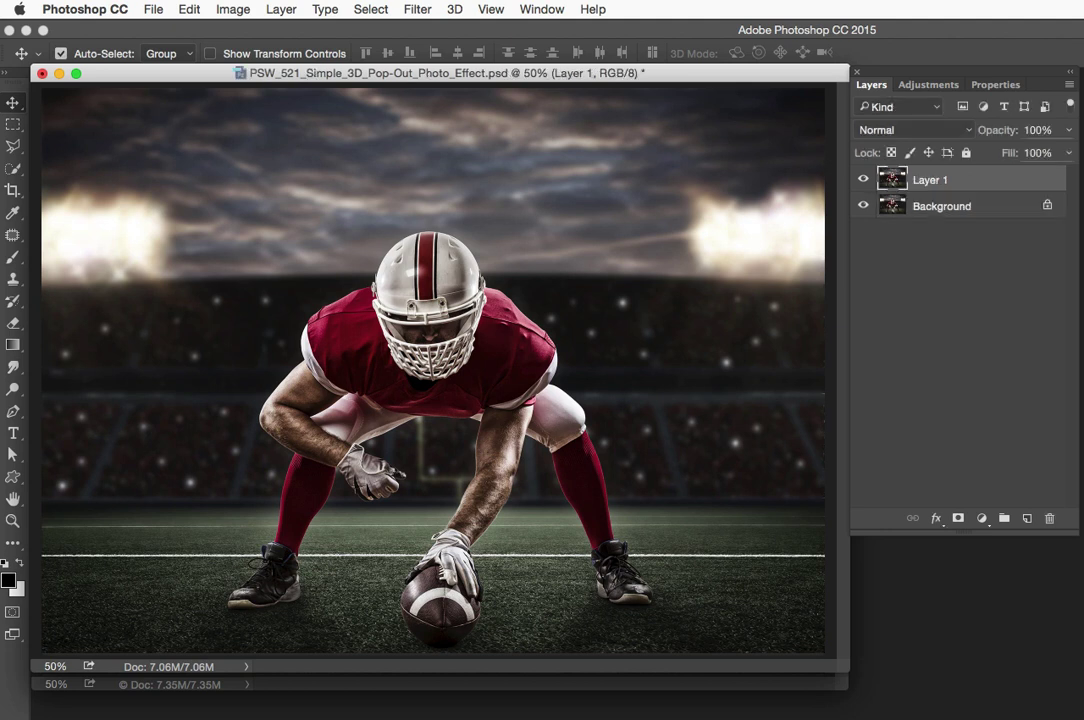
{"action": "key", "text": "super+j"}
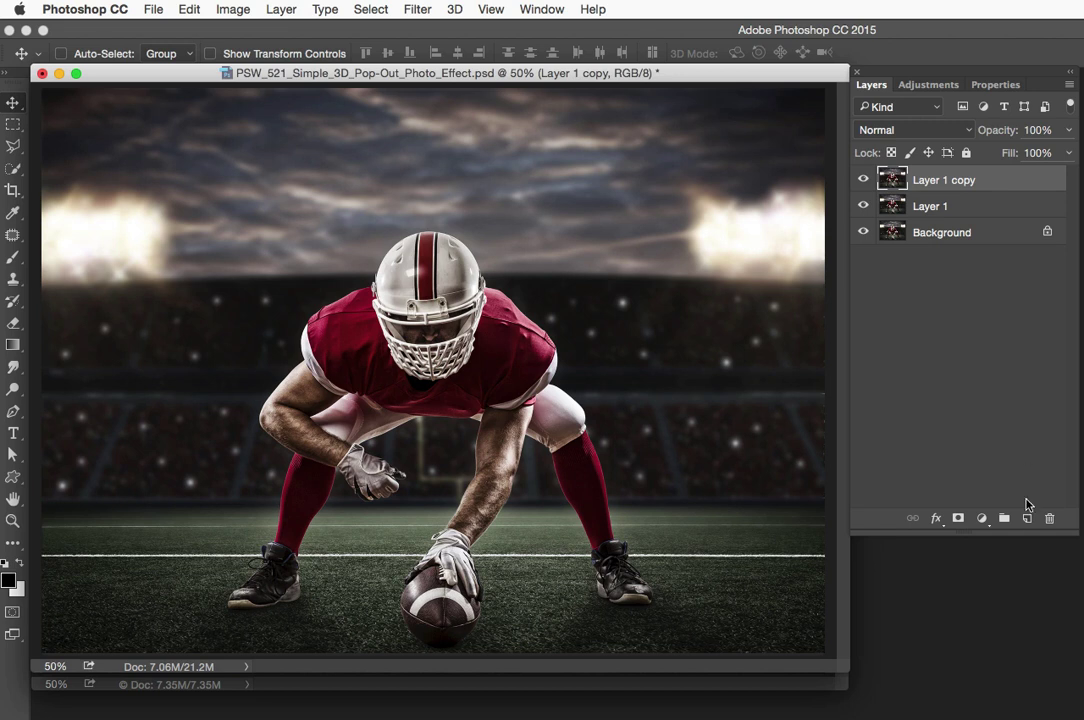
Create a new empty layer named 'Border' and move it below Layer 1 copy
{"action": "left_click", "coordinate": [1027, 519], "text": "alt"}
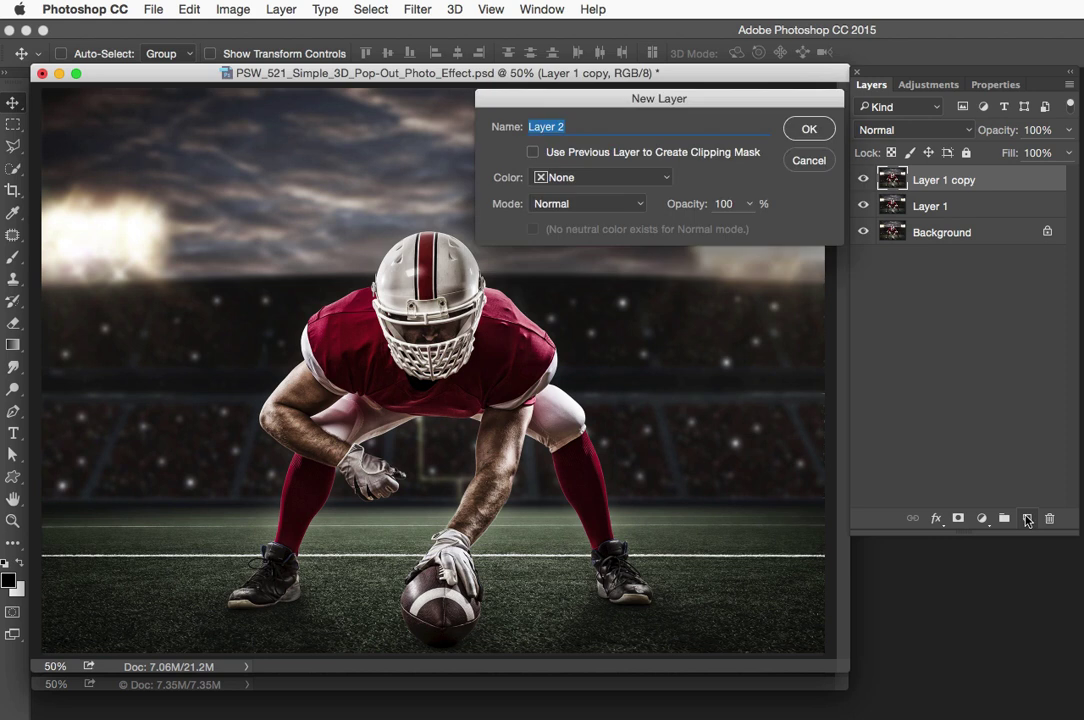
{"action": "left_click_drag", "start_coordinate": [581, 104], "coordinate": [581, 116]}
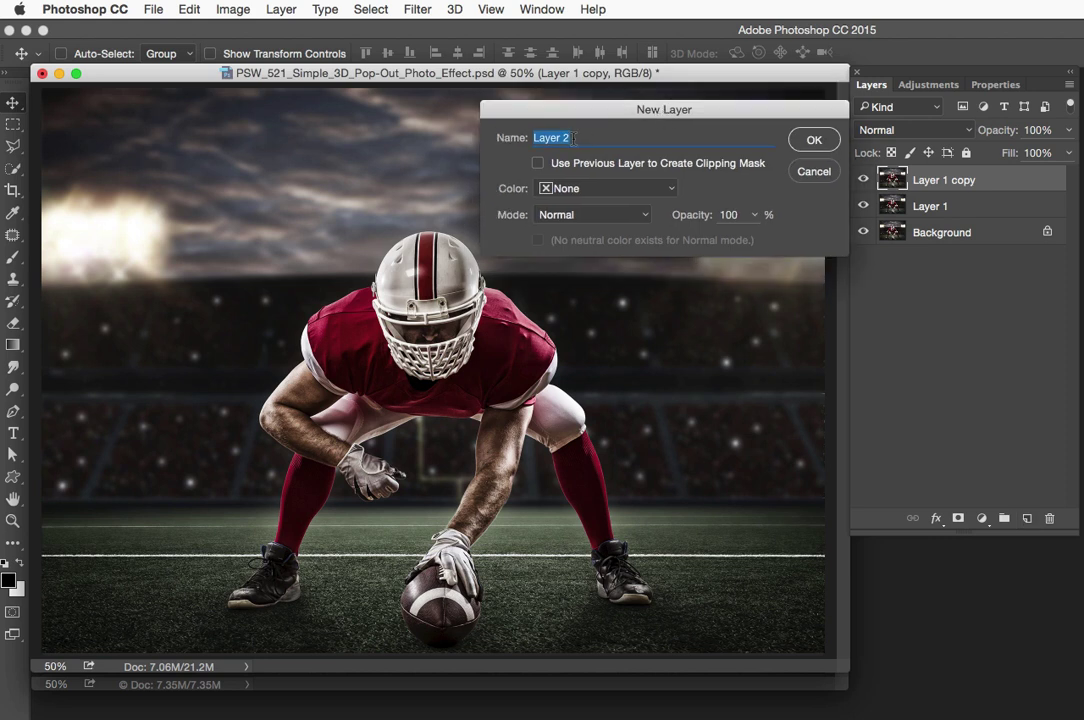
{"action": "type", "text": "Border"}
{"action": "left_click_drag", "start_coordinate": [486, 110], "coordinate": [480, 123]}
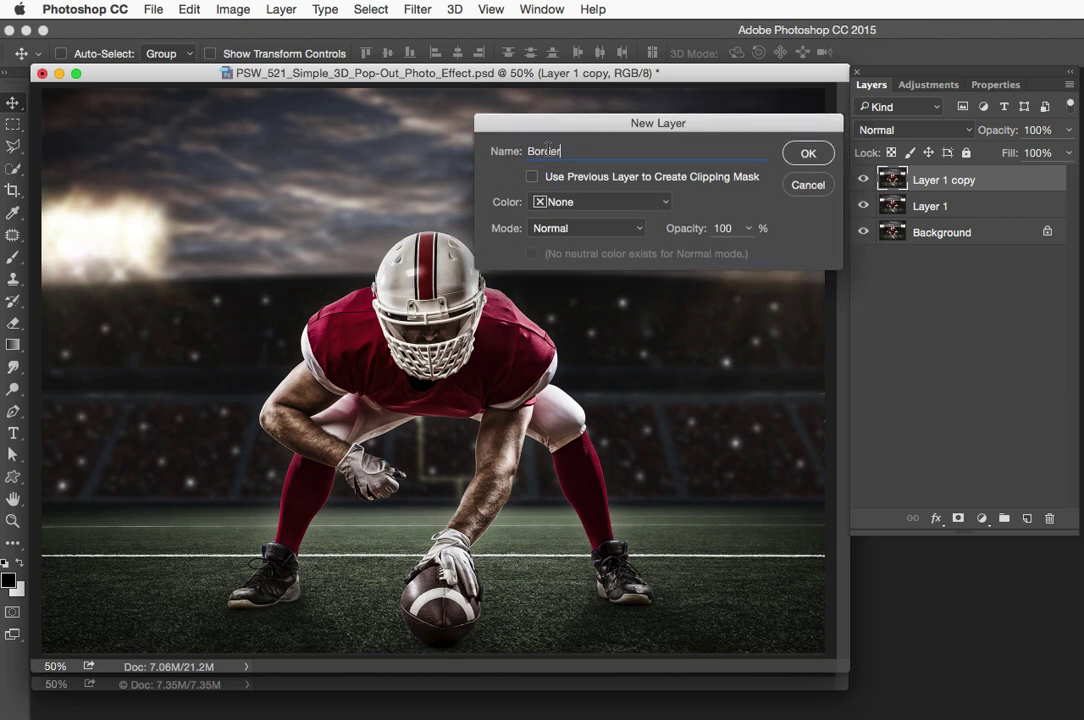
{"action": "left_click", "coordinate": [810, 153]}
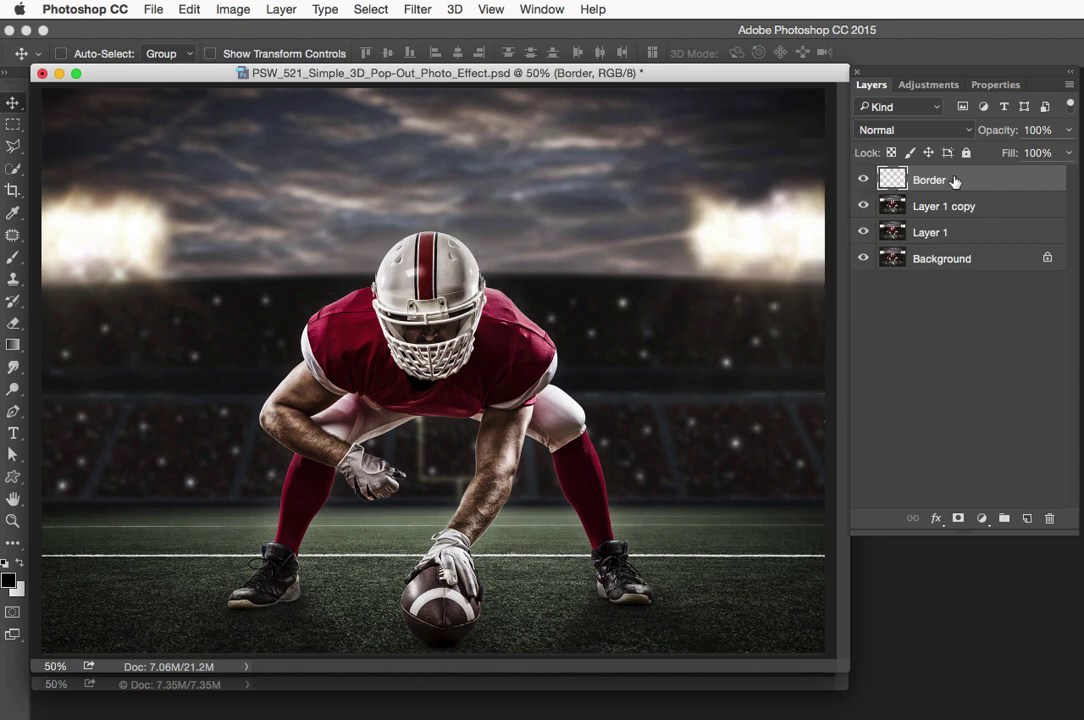
{"action": "left_click_drag", "start_coordinate": [956, 181], "coordinate": [957, 212]}
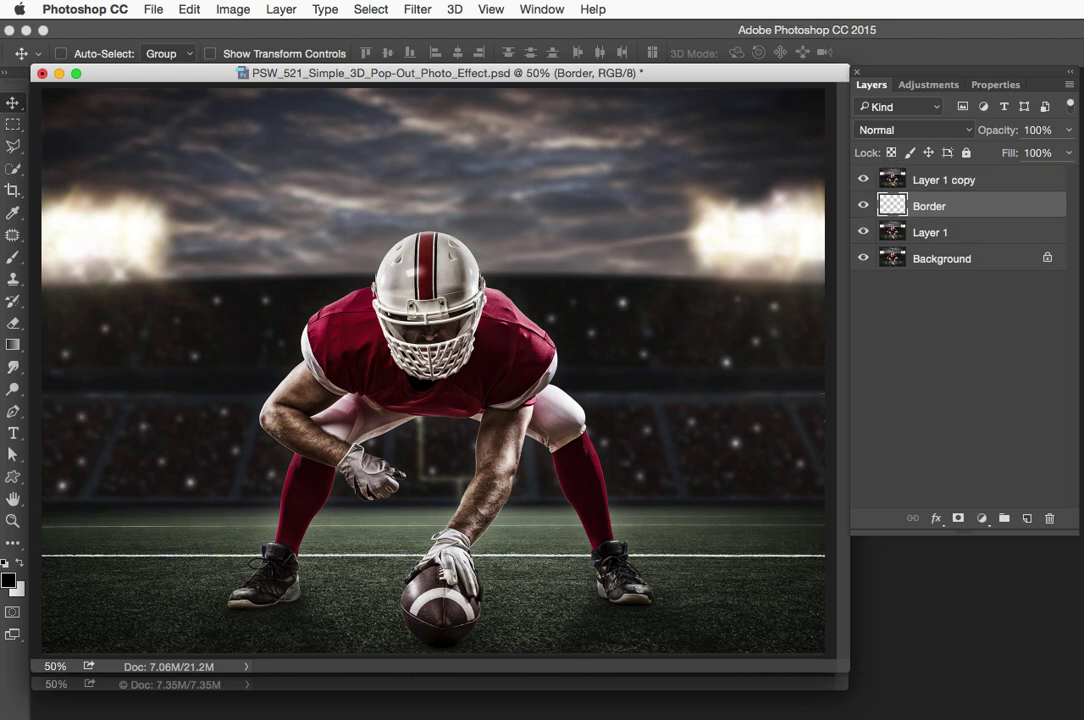
Fill the Background layer with black foreground colour, checking Edit > Fill's Foreground Color option without applying
{"action": "left_click", "coordinate": [929, 259]}
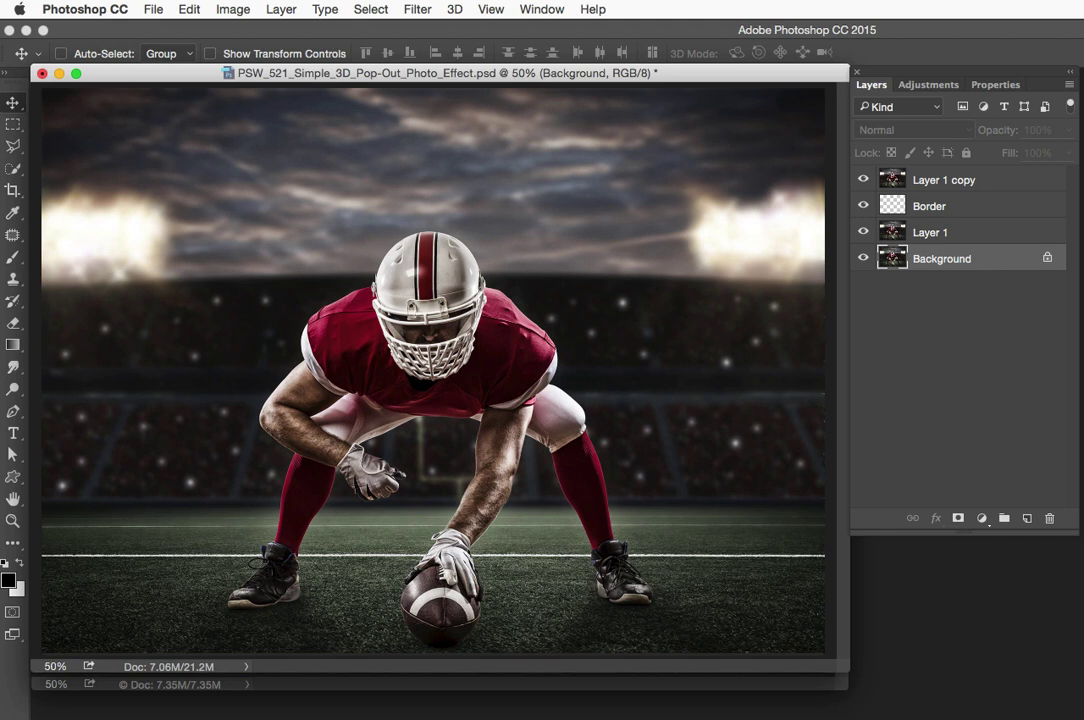
{"action": "key", "text": "alt+BackSpace"}
{"action": "left_click", "coordinate": [190, 9]}
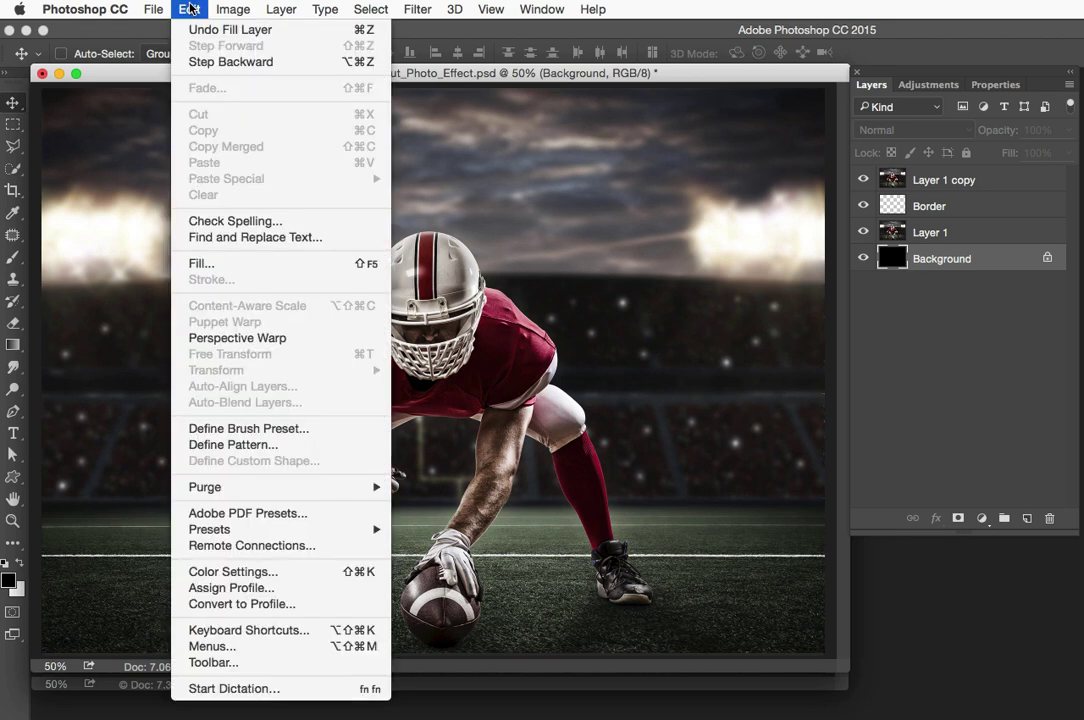
{"action": "left_click", "coordinate": [203, 263]}
{"action": "left_click", "coordinate": [655, 142]}
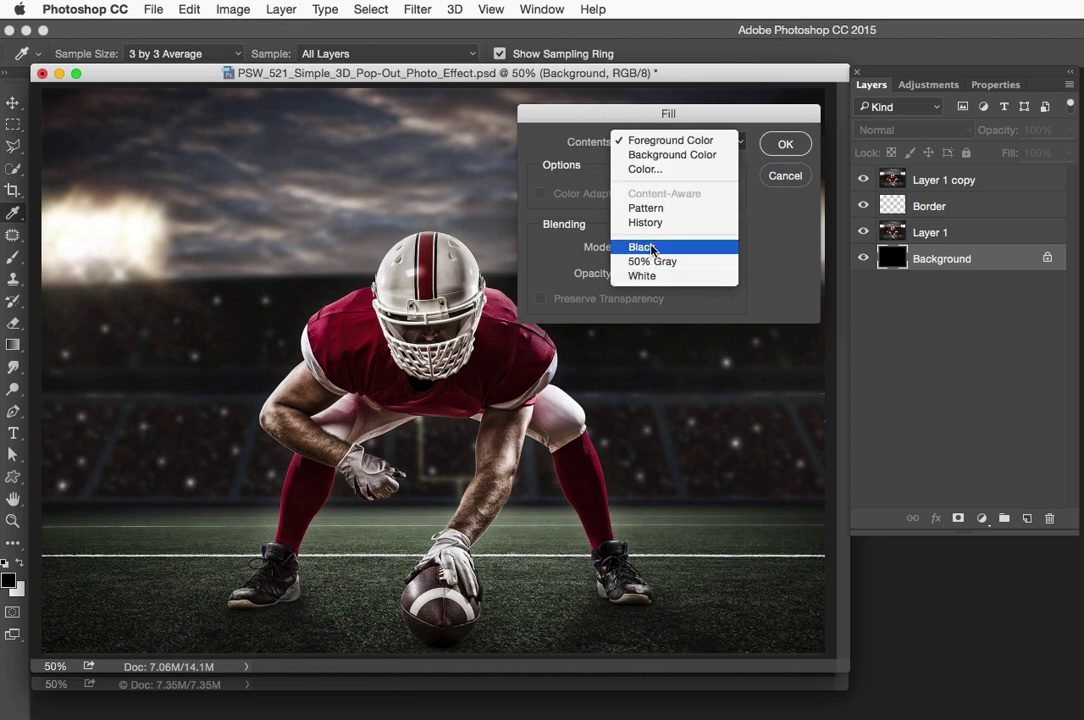
{"action": "left_click", "coordinate": [584, 160]}
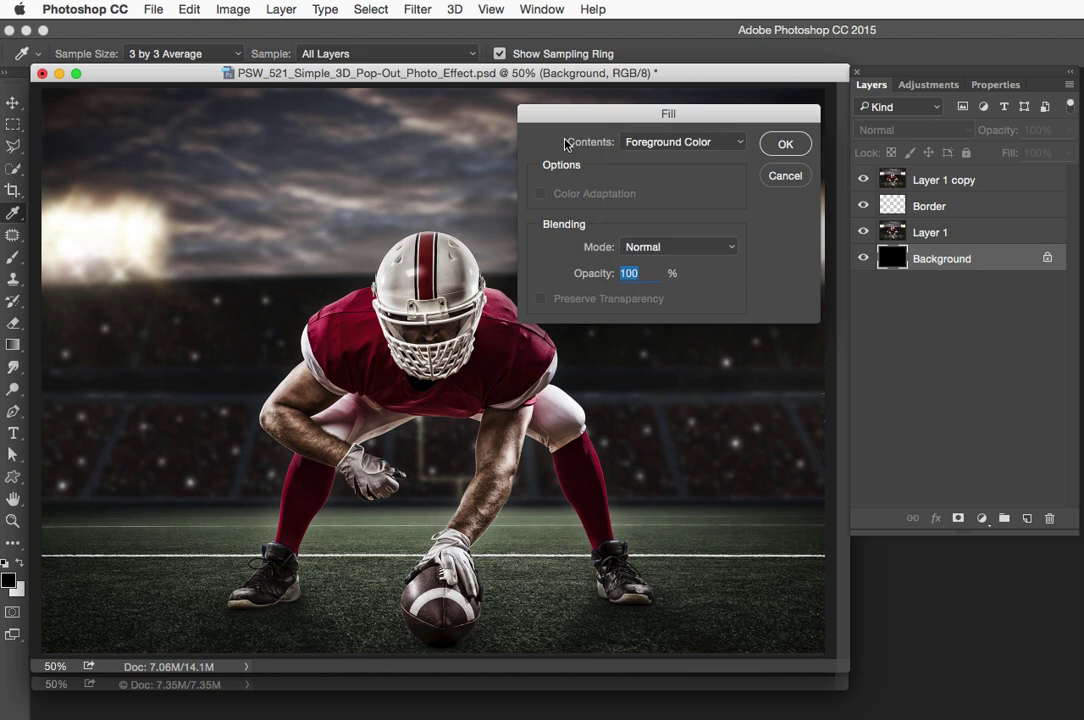
{"action": "left_click", "coordinate": [672, 142]}
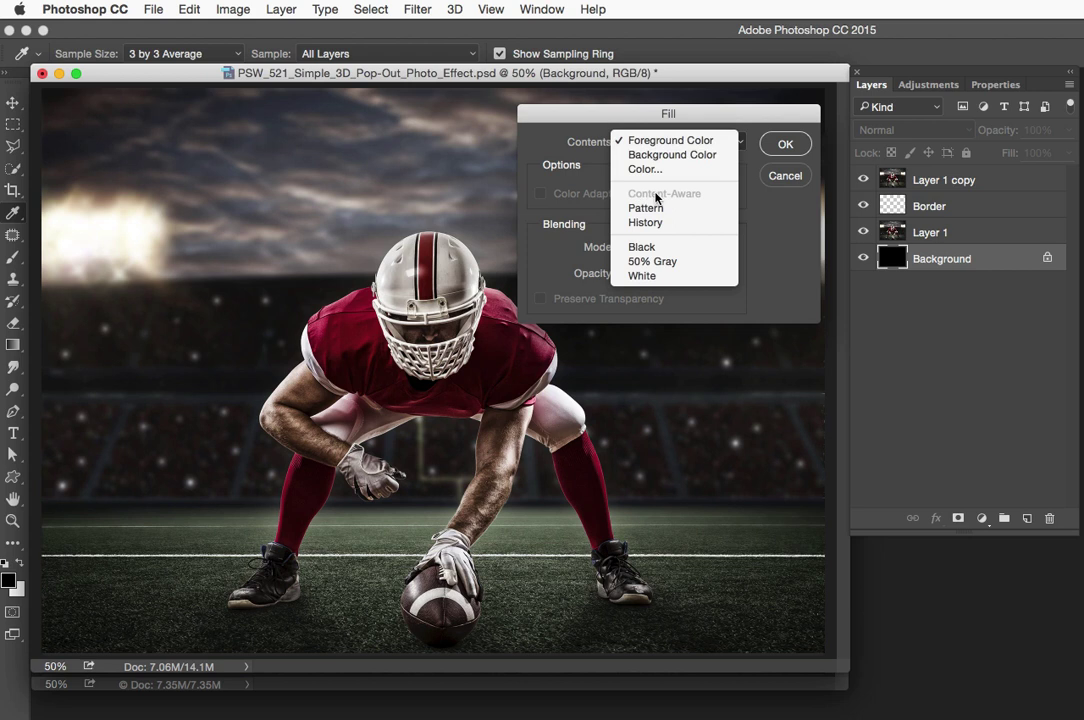
{"action": "left_click", "coordinate": [483, 115]}
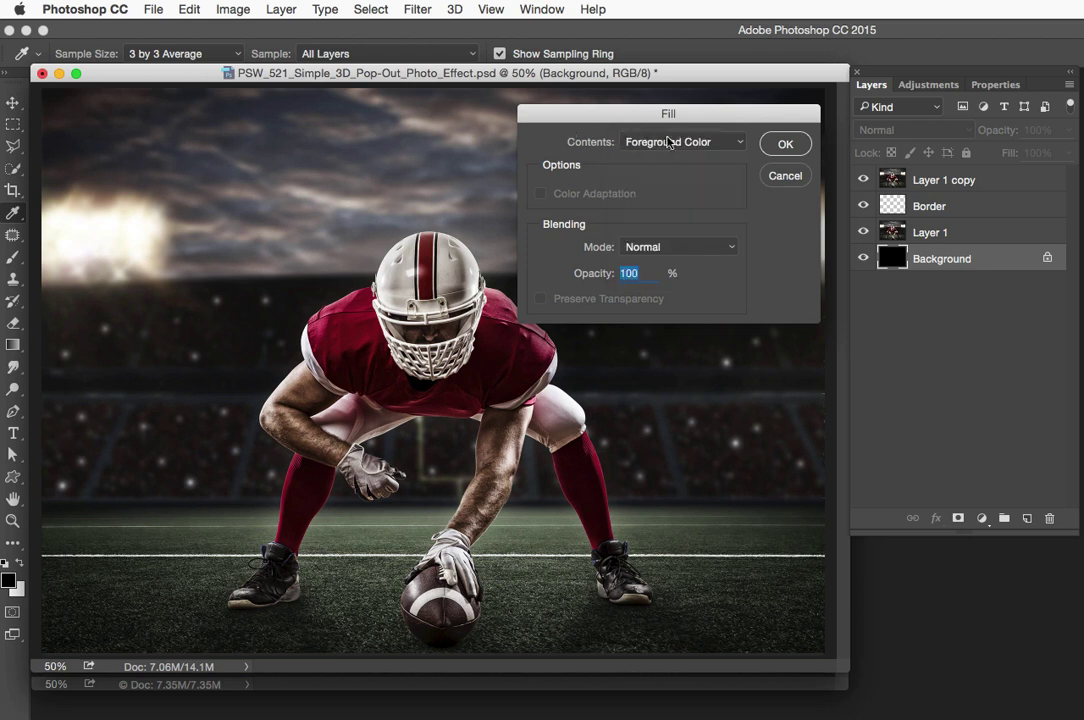
{"action": "left_click", "coordinate": [781, 177]}
{"action": "key", "text": "v"}
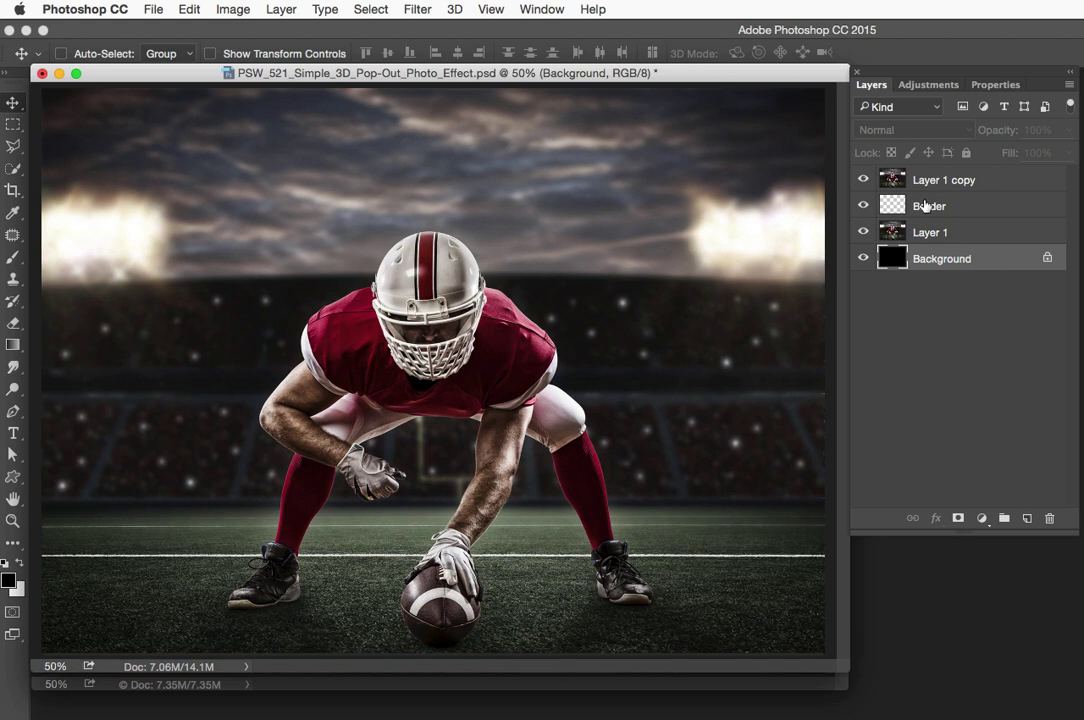
Select the Border layer and hide Layer 1 copy, ready to pick a marquee tool
{"action": "left_click", "coordinate": [926, 205]}
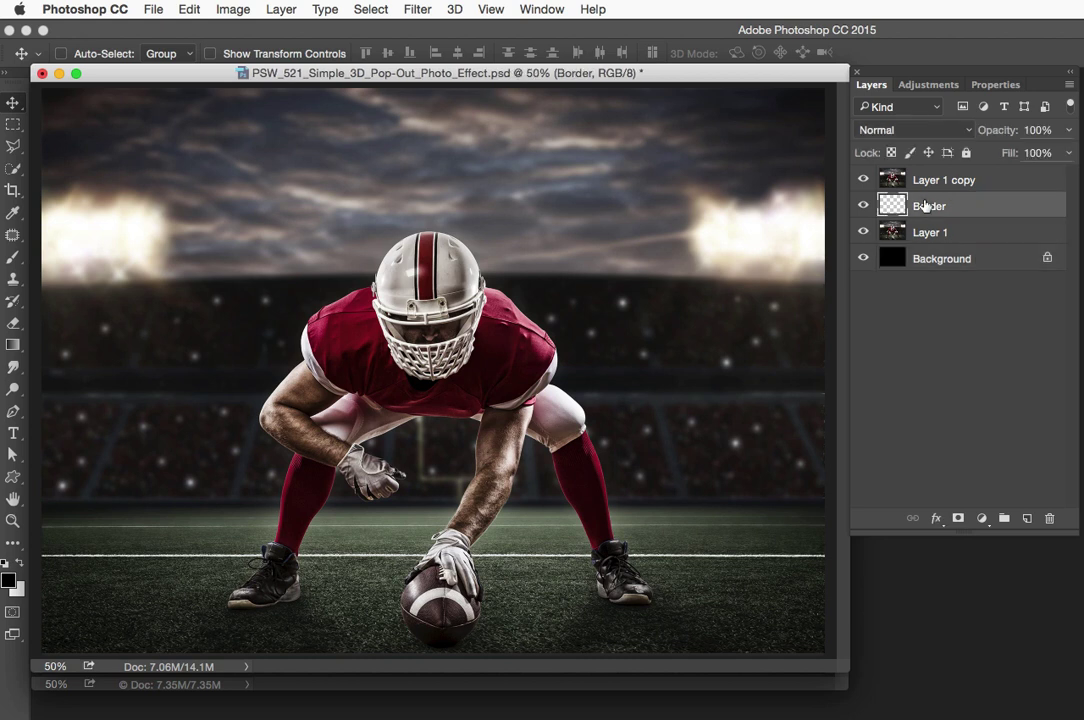
{"action": "left_click", "coordinate": [864, 180]}
{"action": "left_click", "coordinate": [14, 126]}
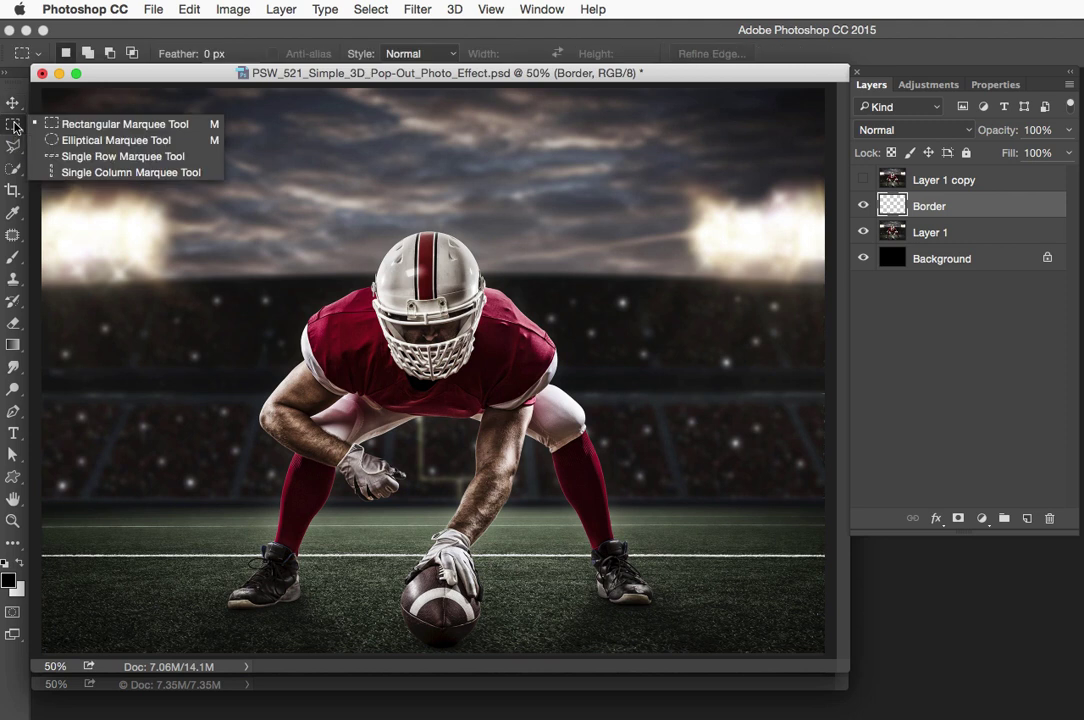
Draw a rectangular marquee over the lower photo, repositioning it to frame the player and ball
{"action": "left_click", "coordinate": [57, 121]}
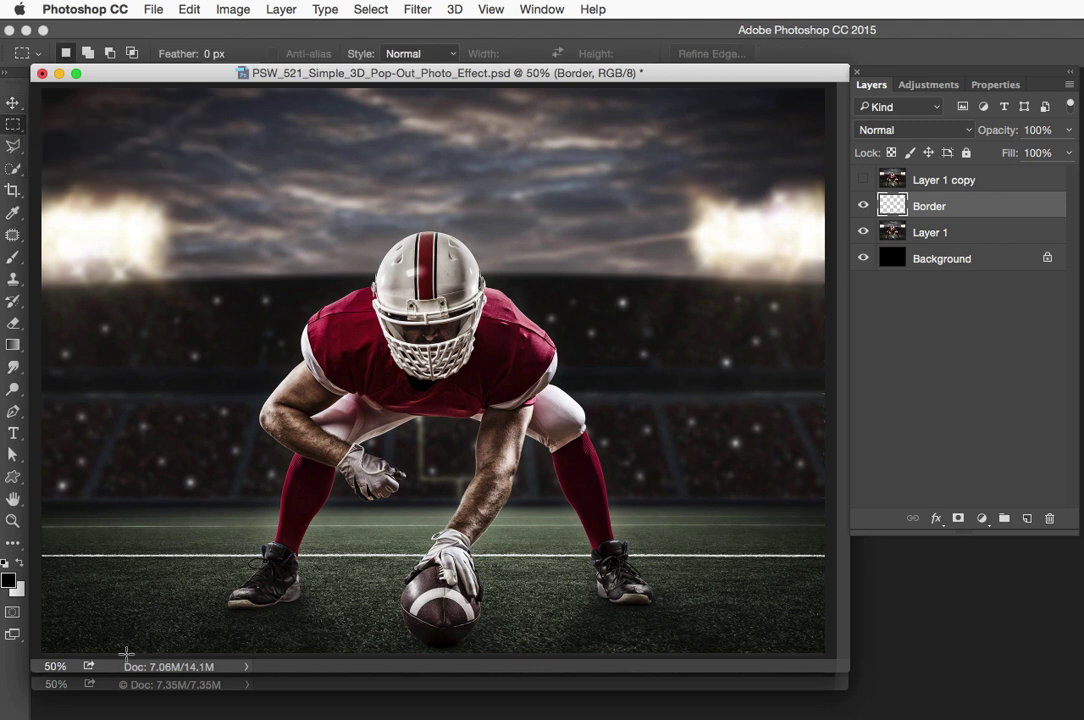
{"action": "left_click_drag", "start_coordinate": [108, 653], "coordinate": [636, 321]}
{"action": "key", "text": "space"}
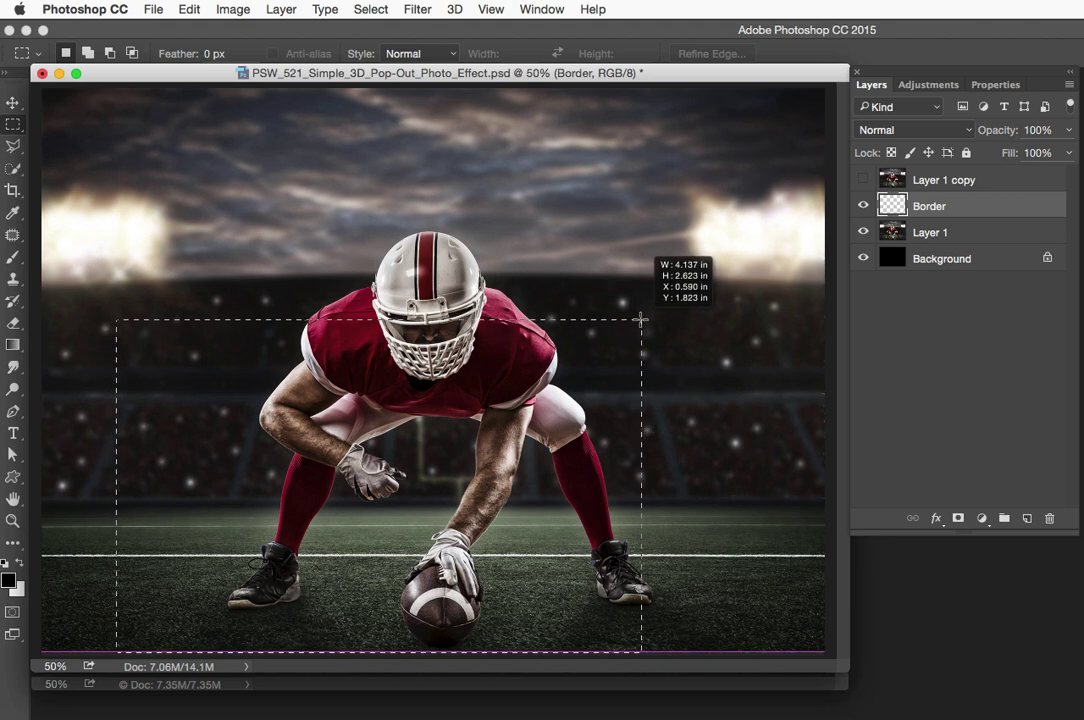
{"action": "left_click_drag", "start_coordinate": [640, 320], "coordinate": [755, 331]}
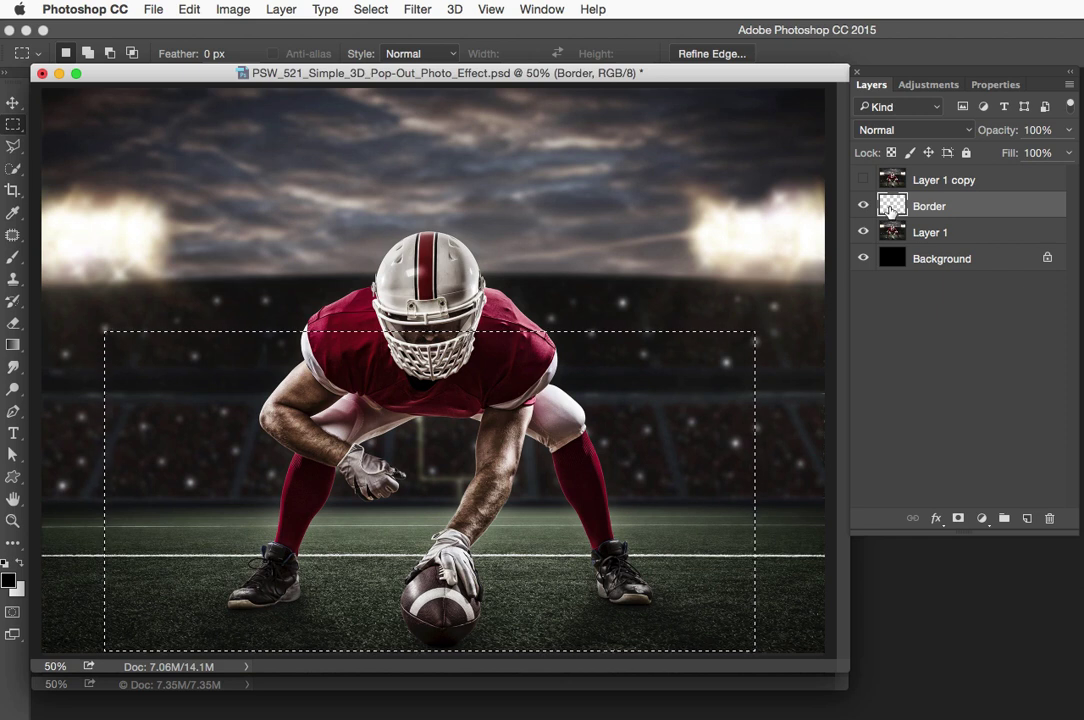
Stroke the selection on the Border layer with a 20 px white stroke, positioned Inside
{"action": "left_click", "coordinate": [189, 9]}
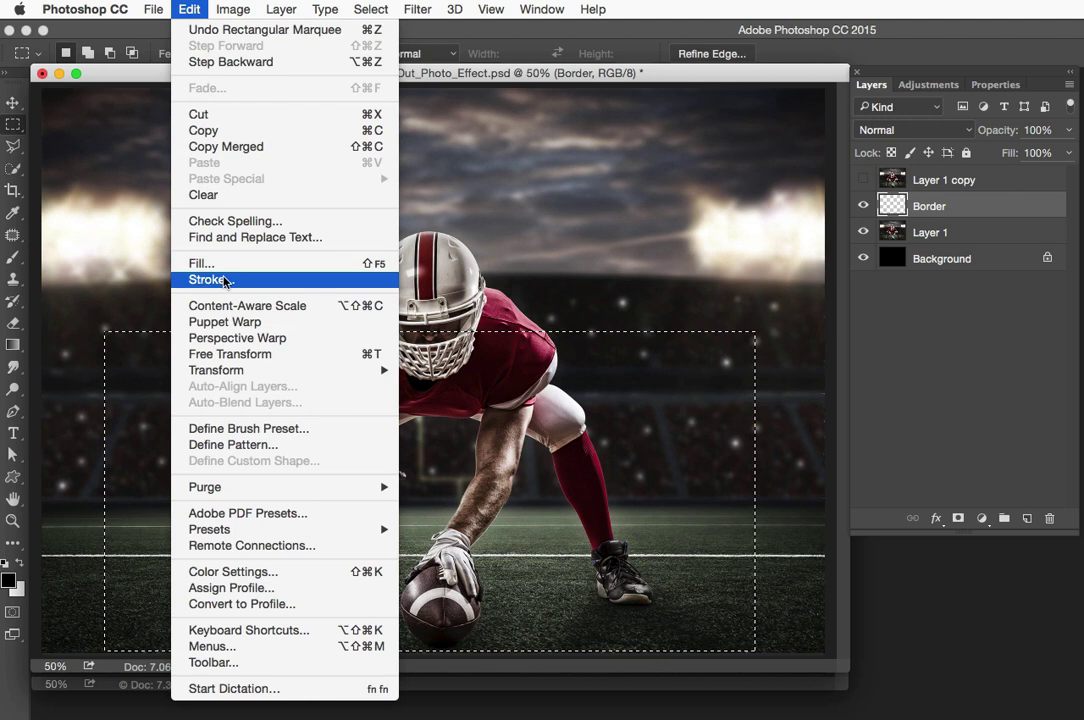
{"action": "left_click", "coordinate": [215, 280]}
{"action": "left_click_drag", "start_coordinate": [745, 307], "coordinate": [777, 255]}
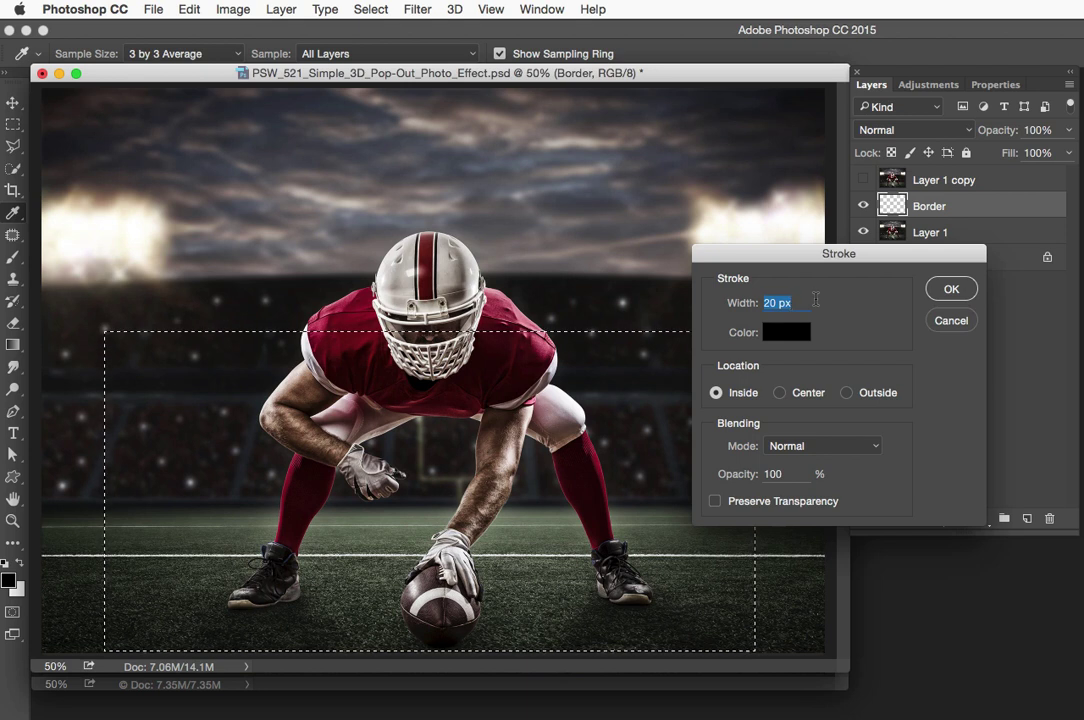
{"action": "left_click_drag", "start_coordinate": [781, 254], "coordinate": [785, 237]}
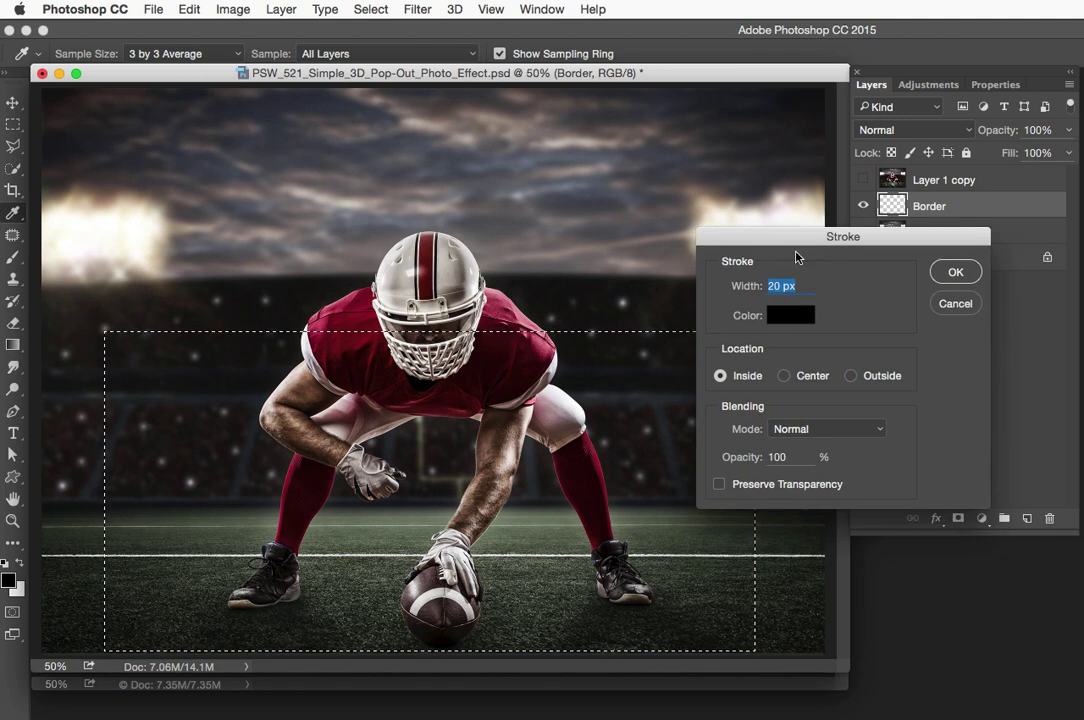
{"action": "left_click", "coordinate": [791, 315]}
{"action": "left_click_drag", "start_coordinate": [610, 158], "coordinate": [557, 168]}
{"action": "left_click", "coordinate": [990, 146]}
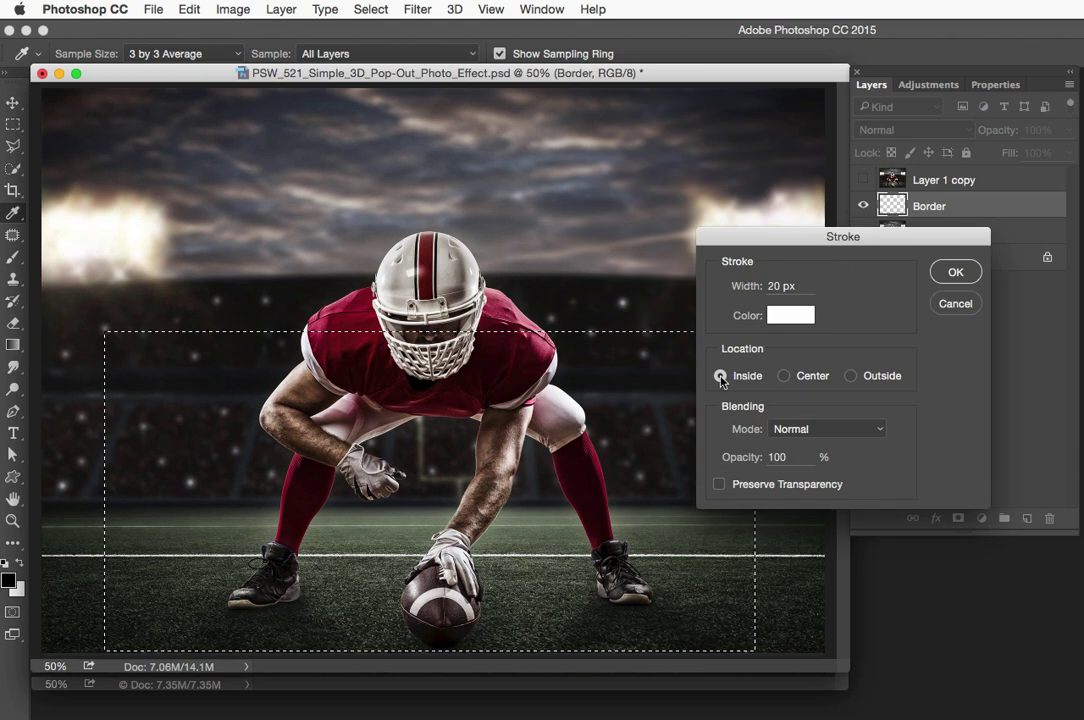
{"action": "left_click", "coordinate": [956, 273]}
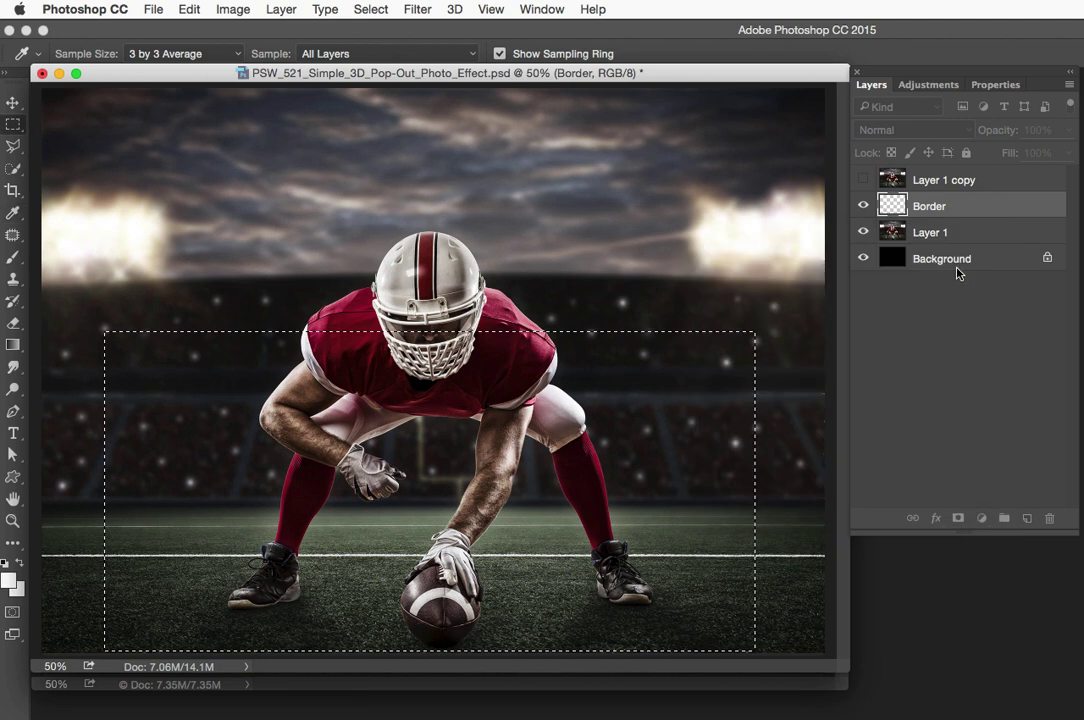
{"action": "key", "text": "m"}
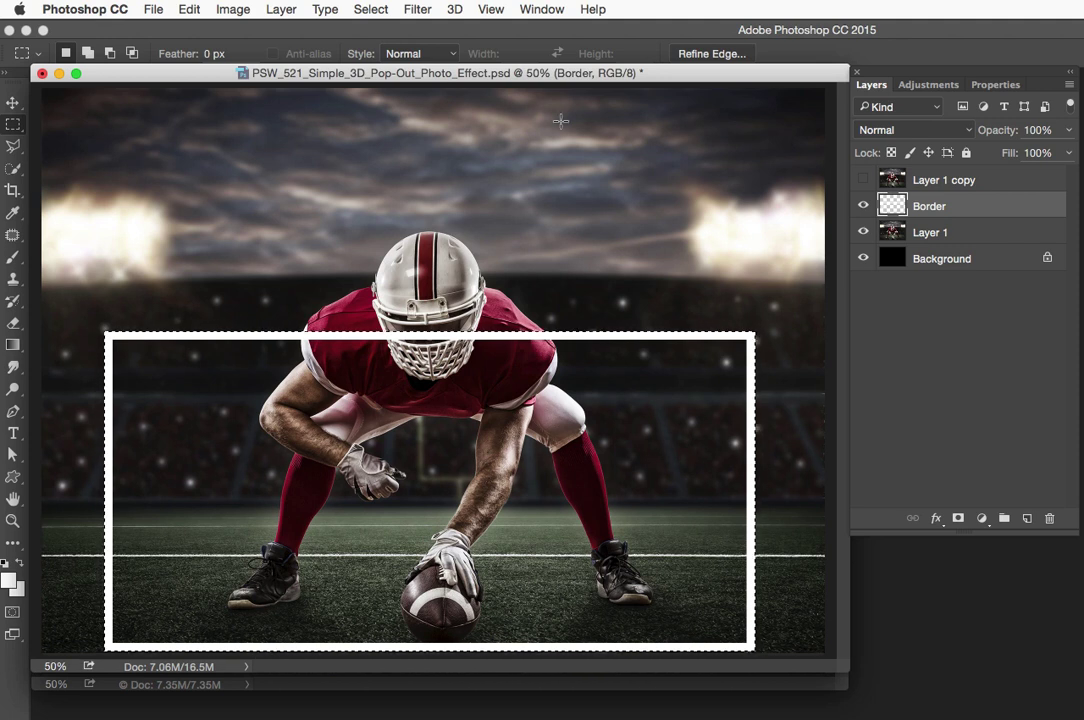
Deselect, then apply Perspective transform pulling the frame's top corners in and widening the bottom
{"action": "left_click", "coordinate": [372, 10]}
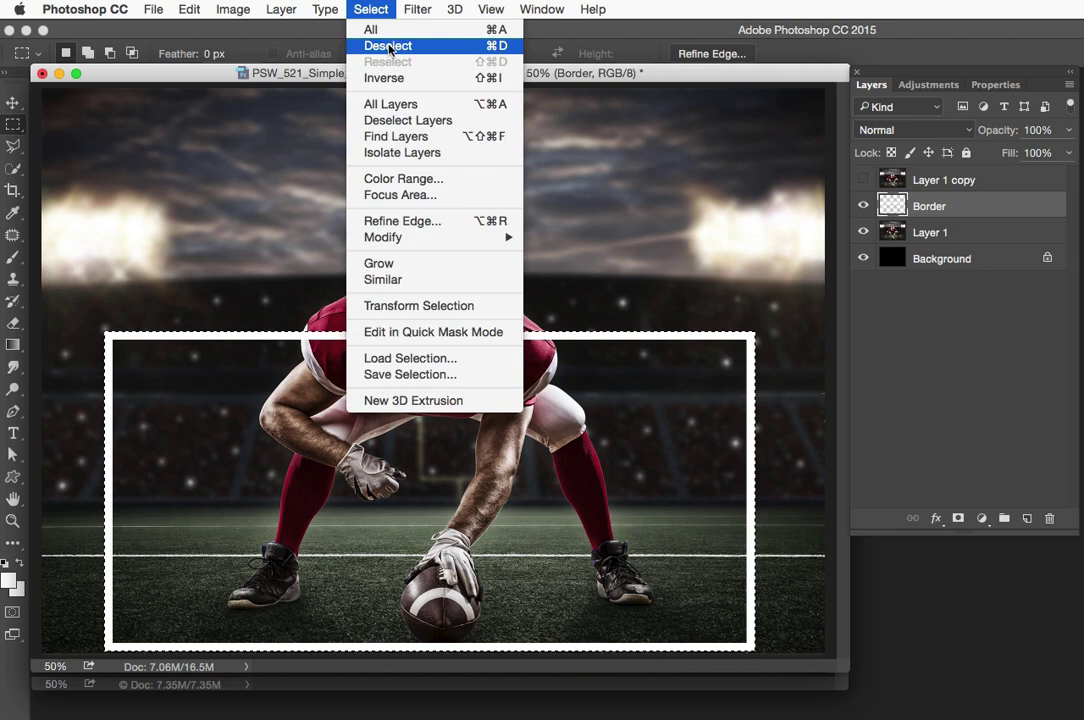
{"action": "left_click", "coordinate": [390, 46]}
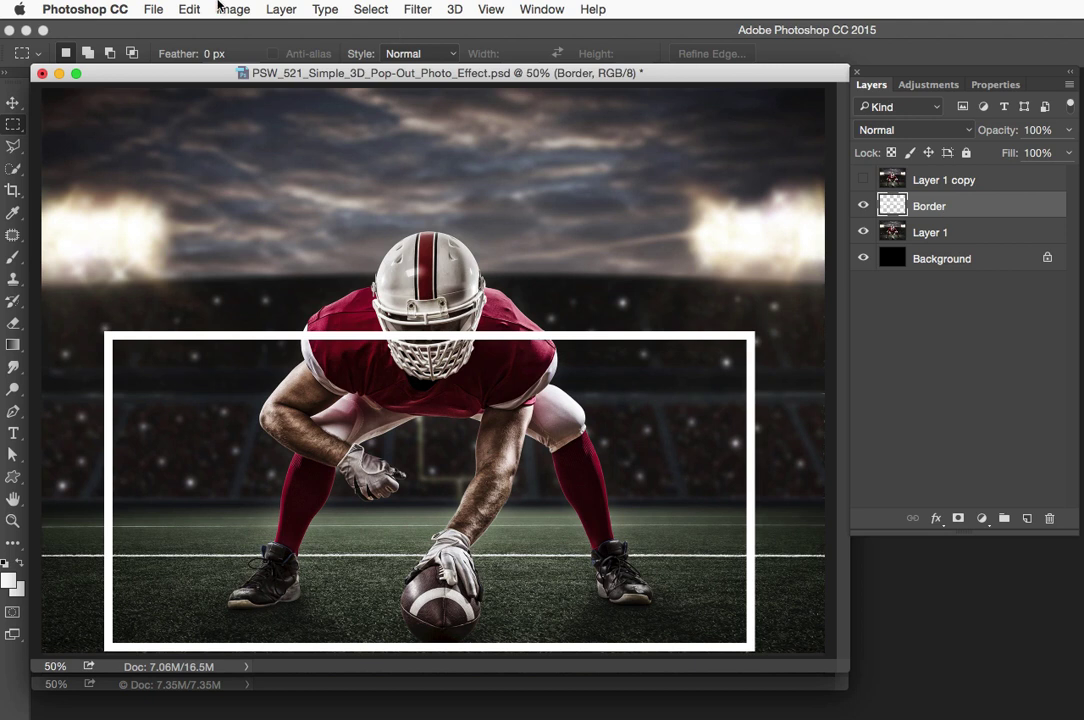
{"action": "left_click", "coordinate": [188, 9]}
{"action": "mouse_move", "coordinate": [243, 374]}
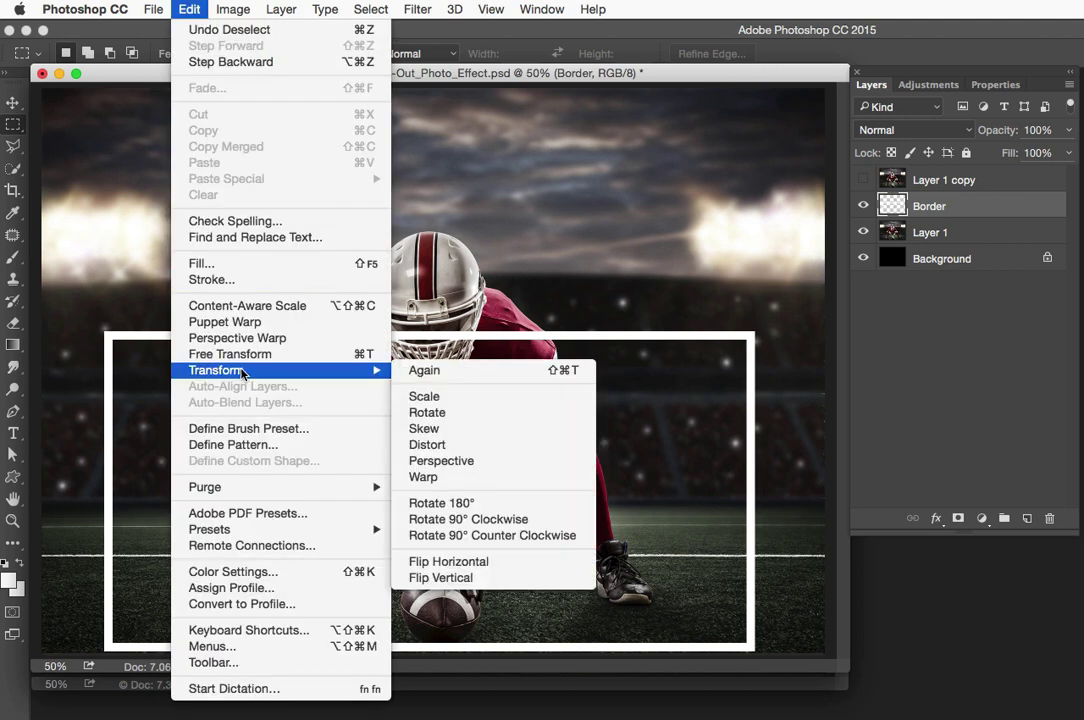
{"action": "left_click", "coordinate": [438, 461]}
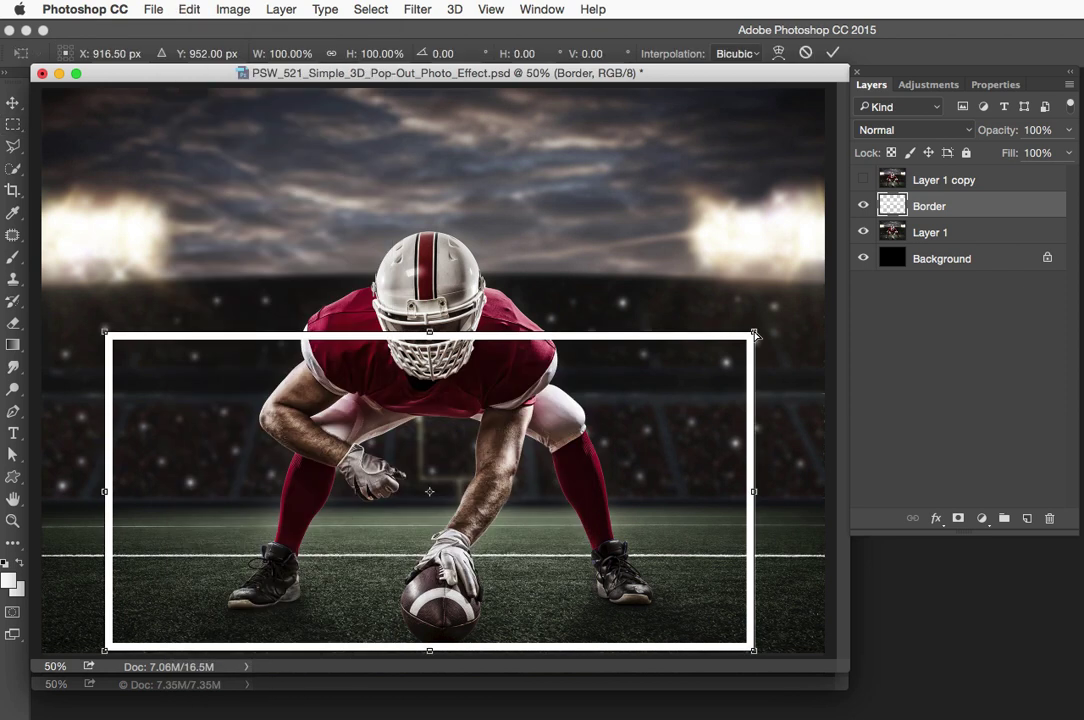
{"action": "left_click_drag", "start_coordinate": [756, 336], "coordinate": [625, 350]}
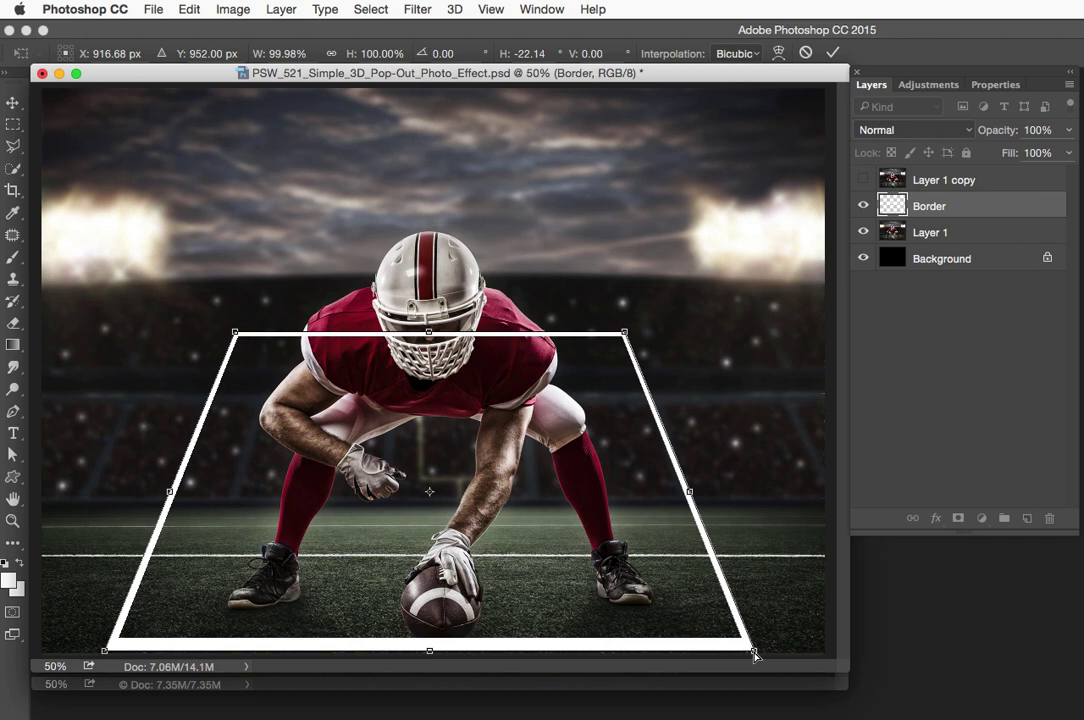
{"action": "left_click_drag", "start_coordinate": [757, 652], "coordinate": [805, 655]}
{"action": "left_click_drag", "start_coordinate": [624, 333], "coordinate": [620, 333]}
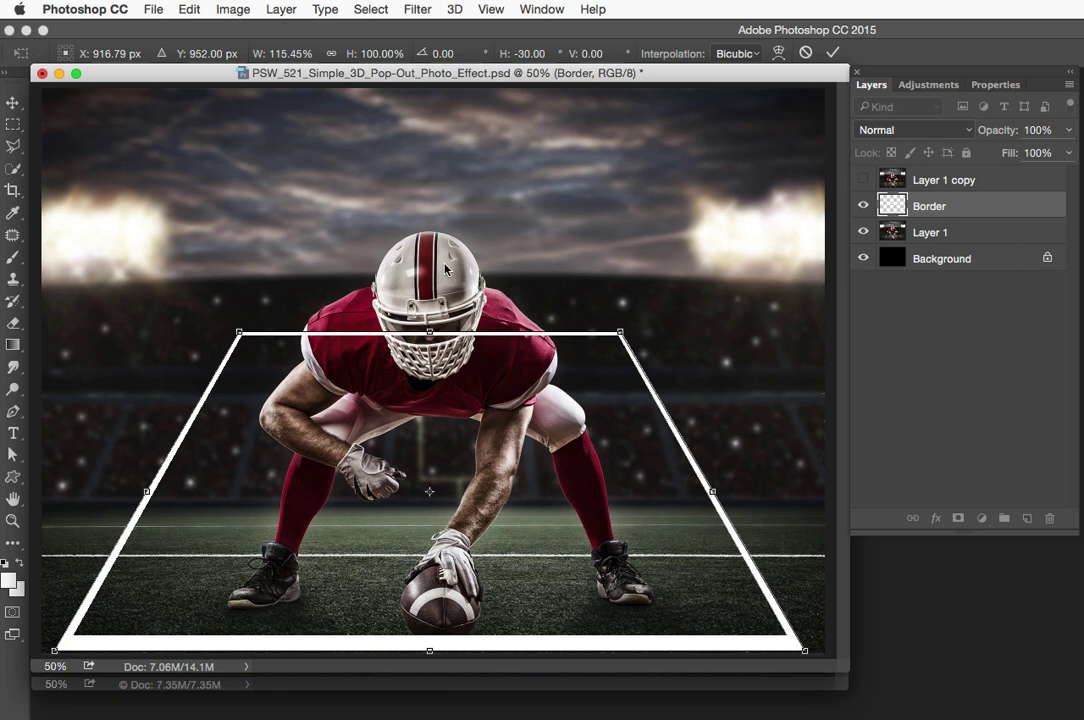
Scale the frame's top edge down to shorten it and commit the transform
{"action": "right_click", "coordinate": [308, 381]}
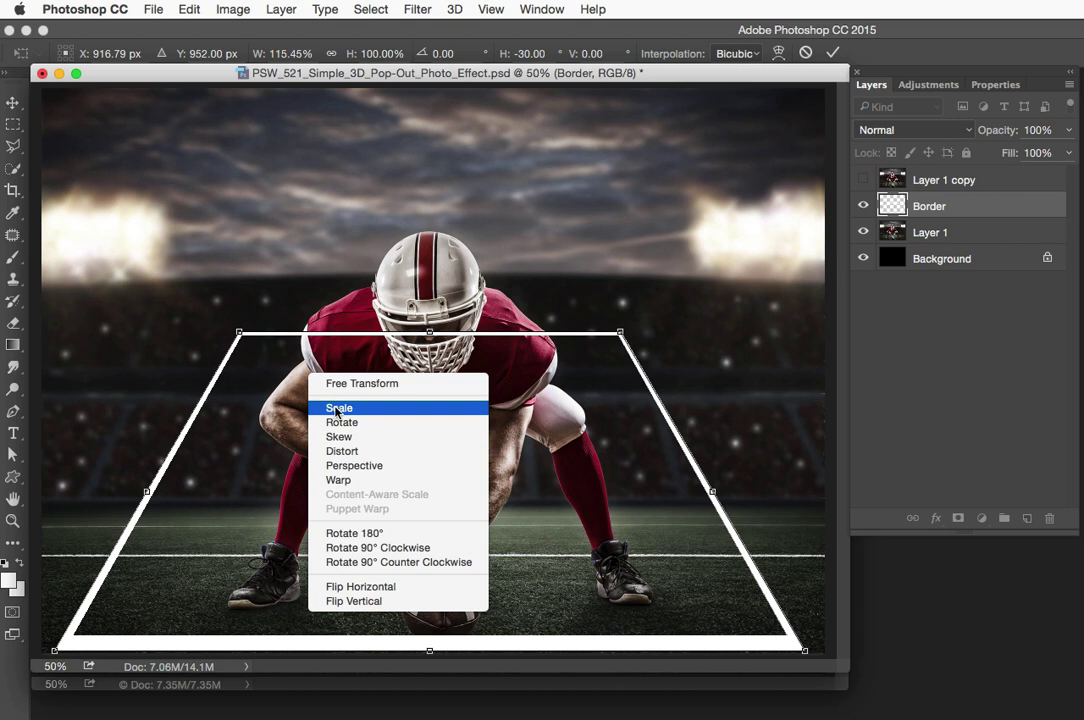
{"action": "left_click", "coordinate": [337, 409]}
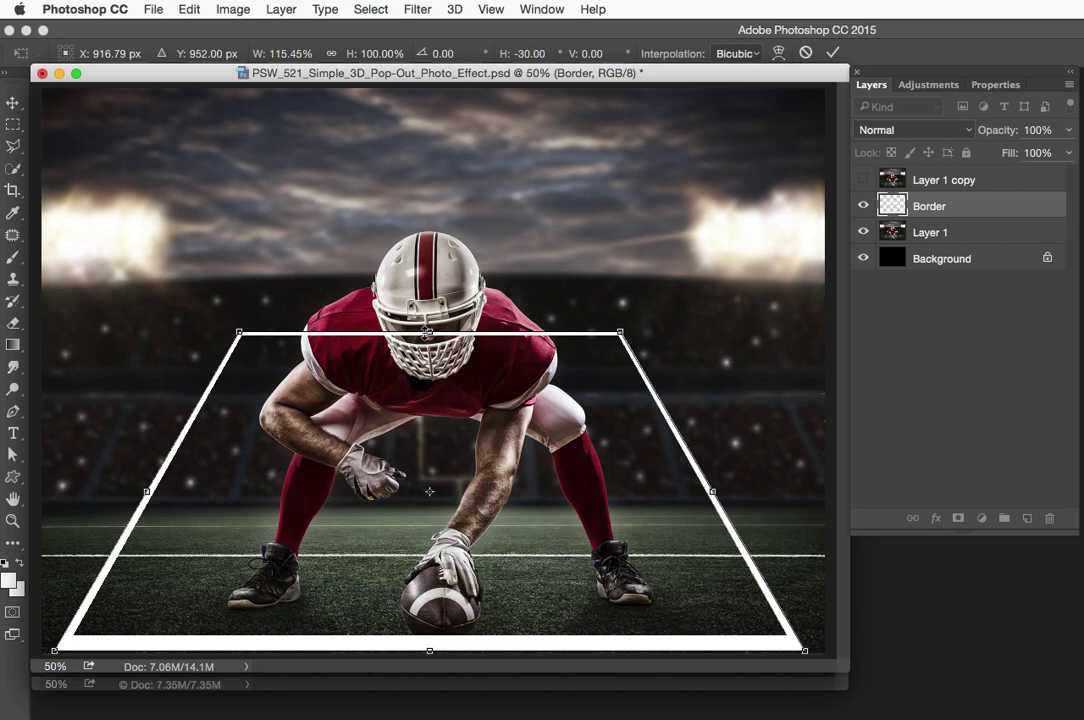
{"action": "left_click_drag", "start_coordinate": [429, 332], "coordinate": [430, 356]}
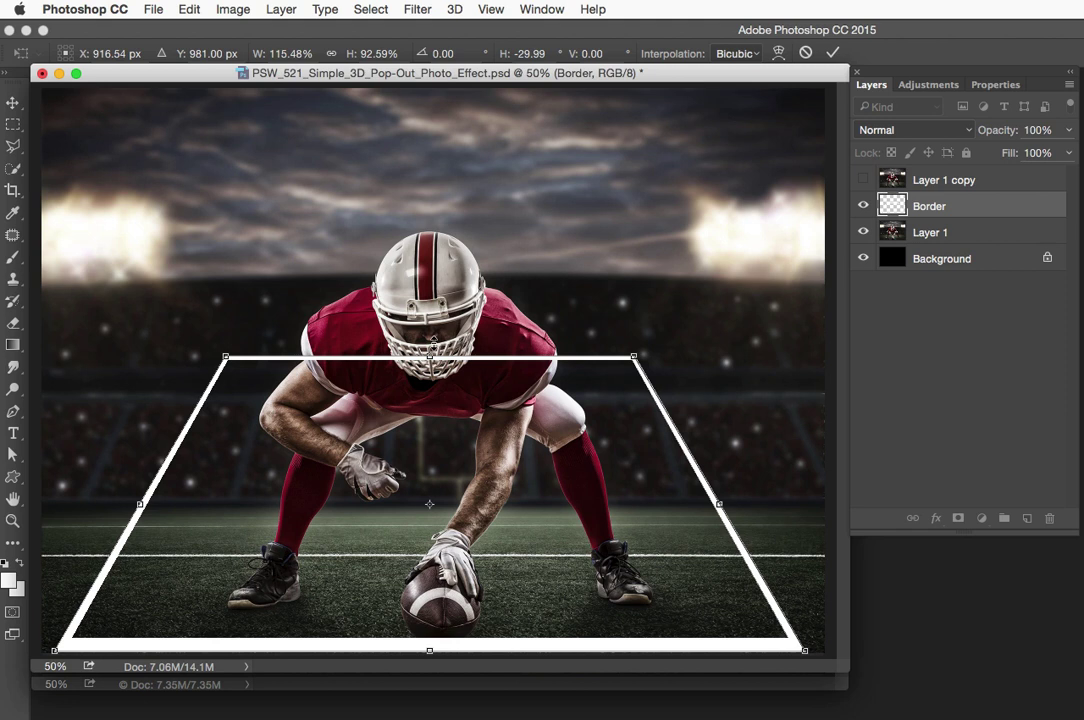
{"action": "left_click", "coordinate": [832, 55]}
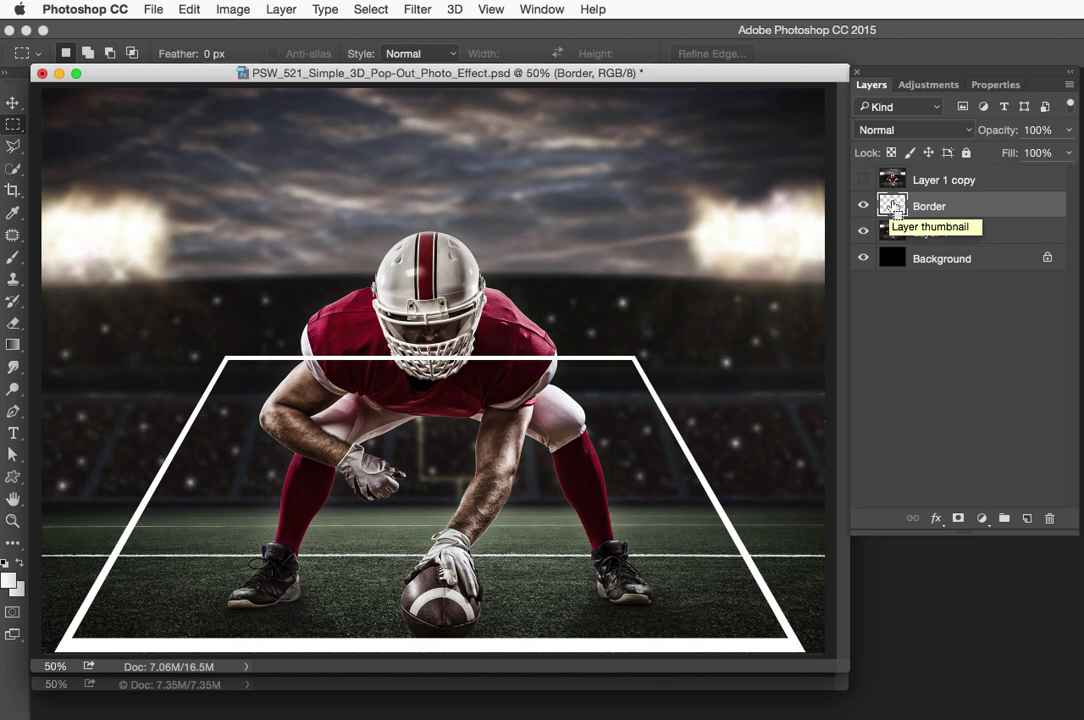
Load the Border pixels, invert the selection, and Magic Wand-subtract the area outside the frame
{"action": "left_click", "coordinate": [893, 209], "text": "super"}
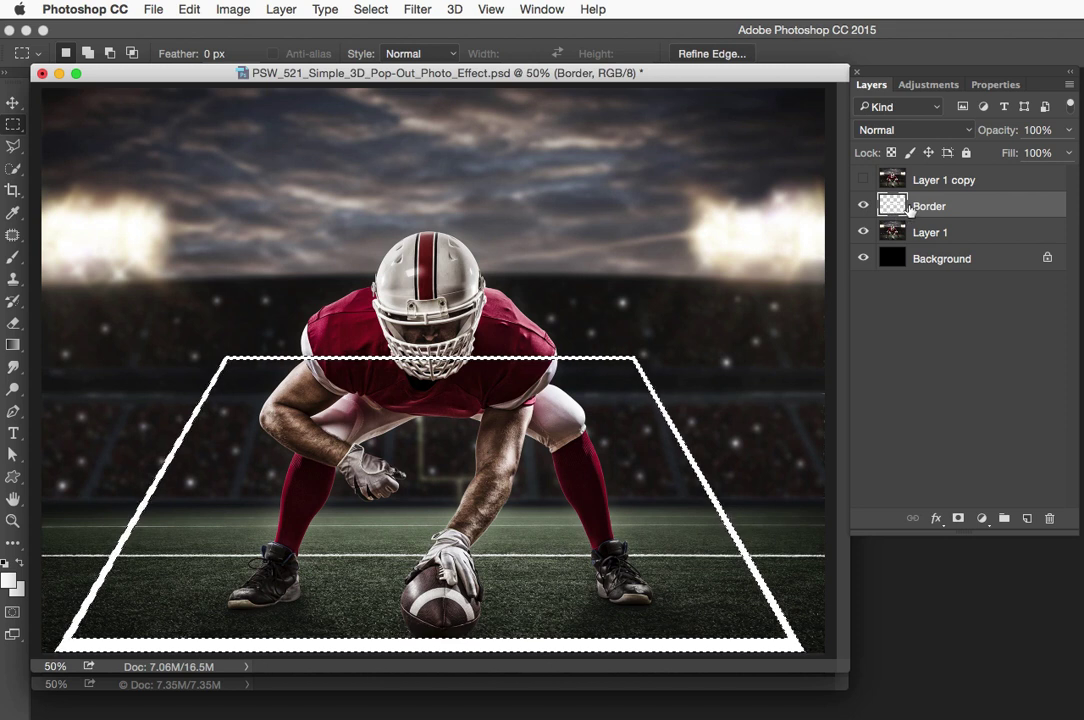
{"action": "left_click", "coordinate": [372, 10]}
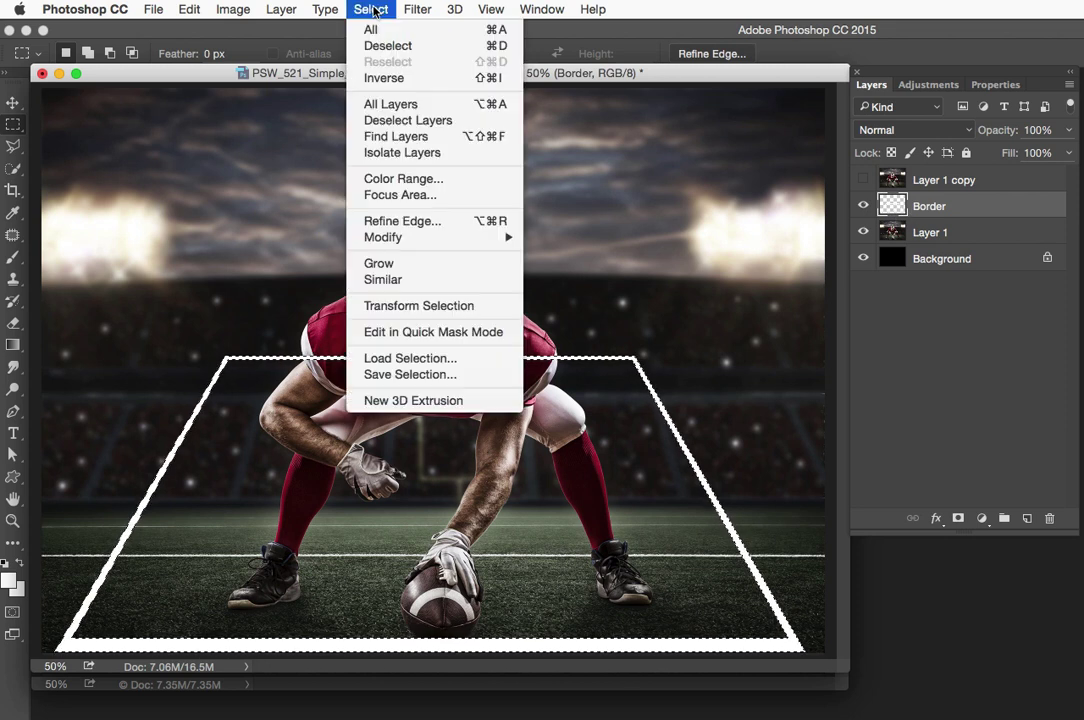
{"action": "left_click", "coordinate": [389, 82]}
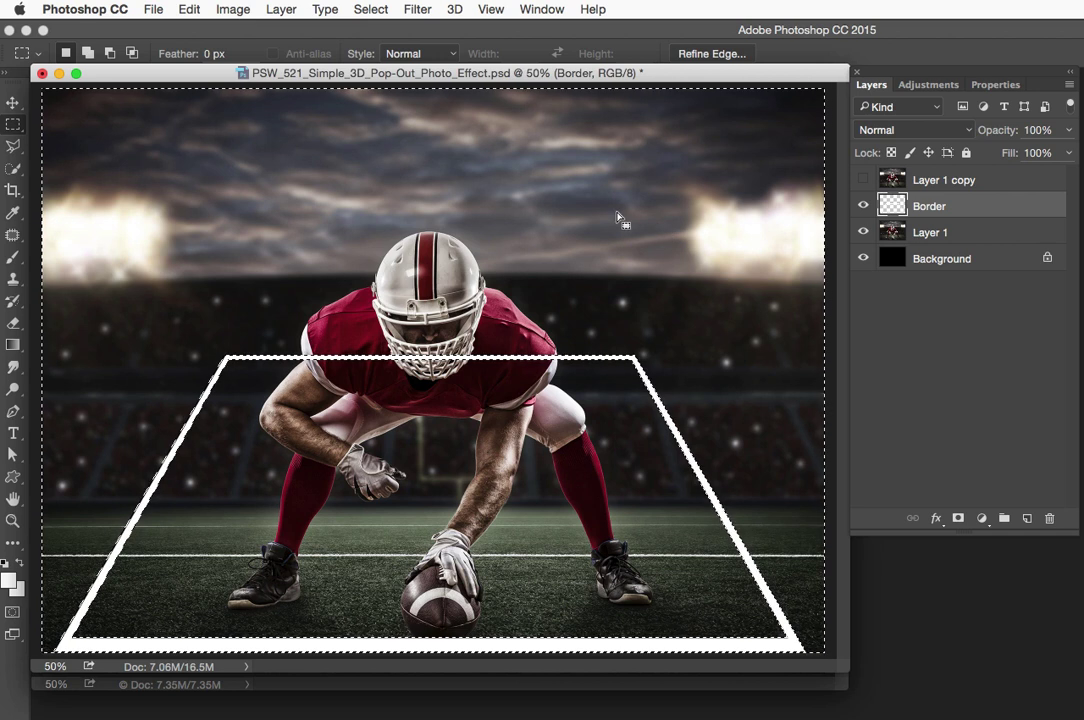
{"action": "left_click", "coordinate": [12, 170]}
{"action": "left_click", "coordinate": [12, 174]}
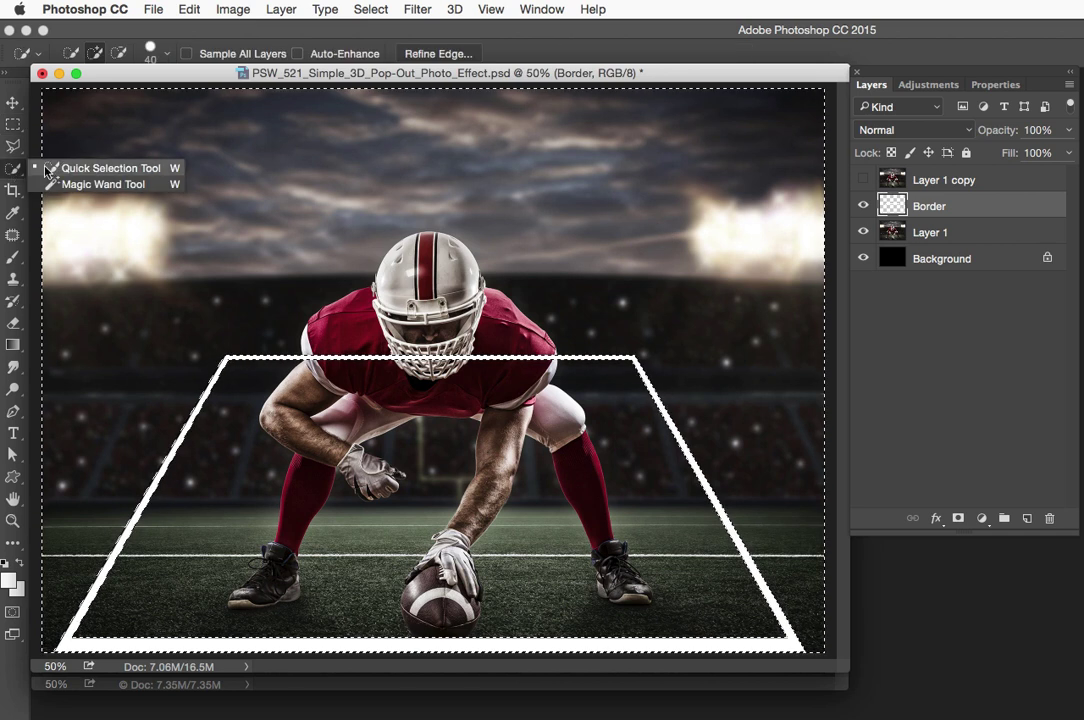
{"action": "left_click", "coordinate": [78, 183]}
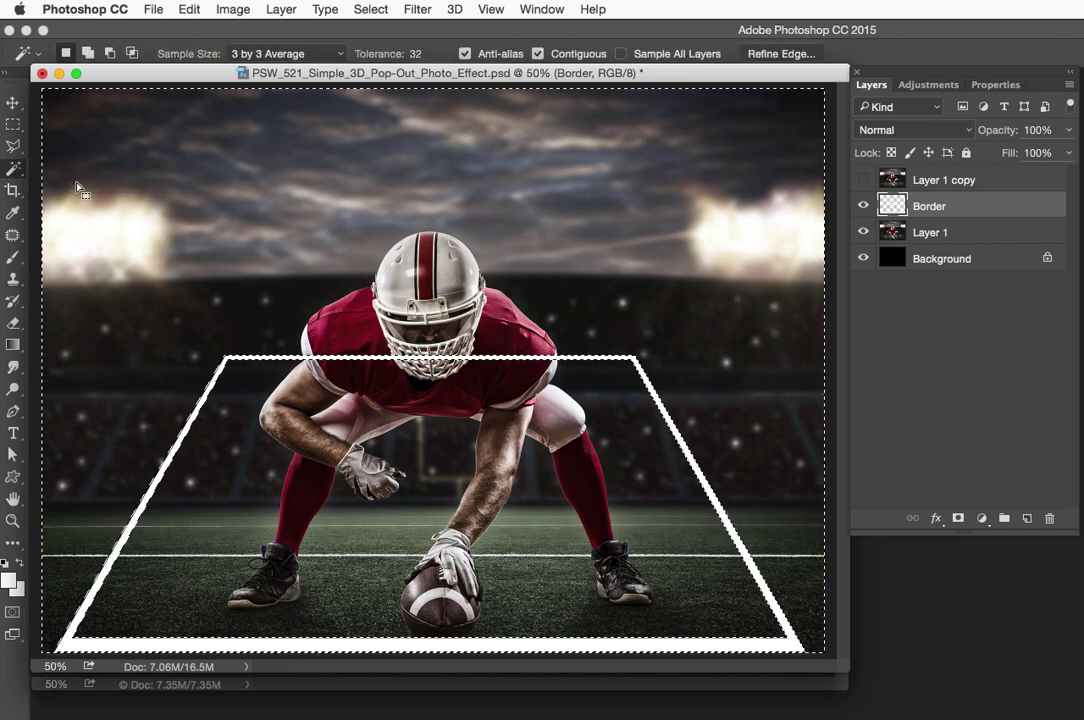
{"action": "left_click", "coordinate": [488, 174], "text": "alt"}
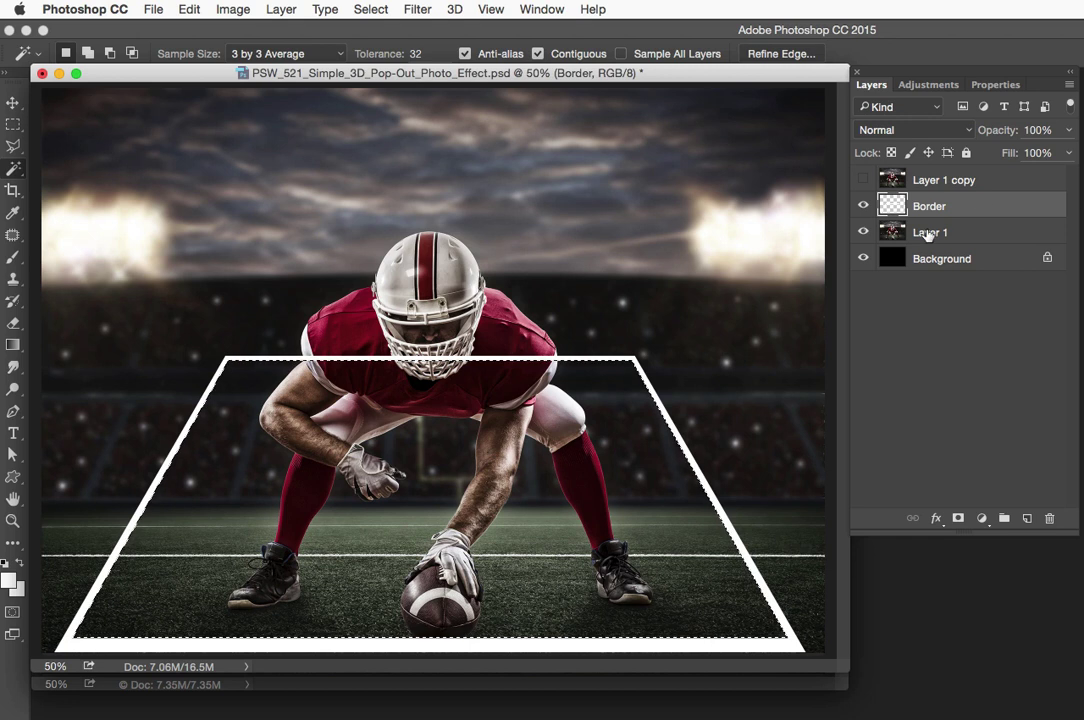
Add a layer mask to Layer 1 so the photo shows only inside the frame
{"action": "left_click", "coordinate": [928, 234]}
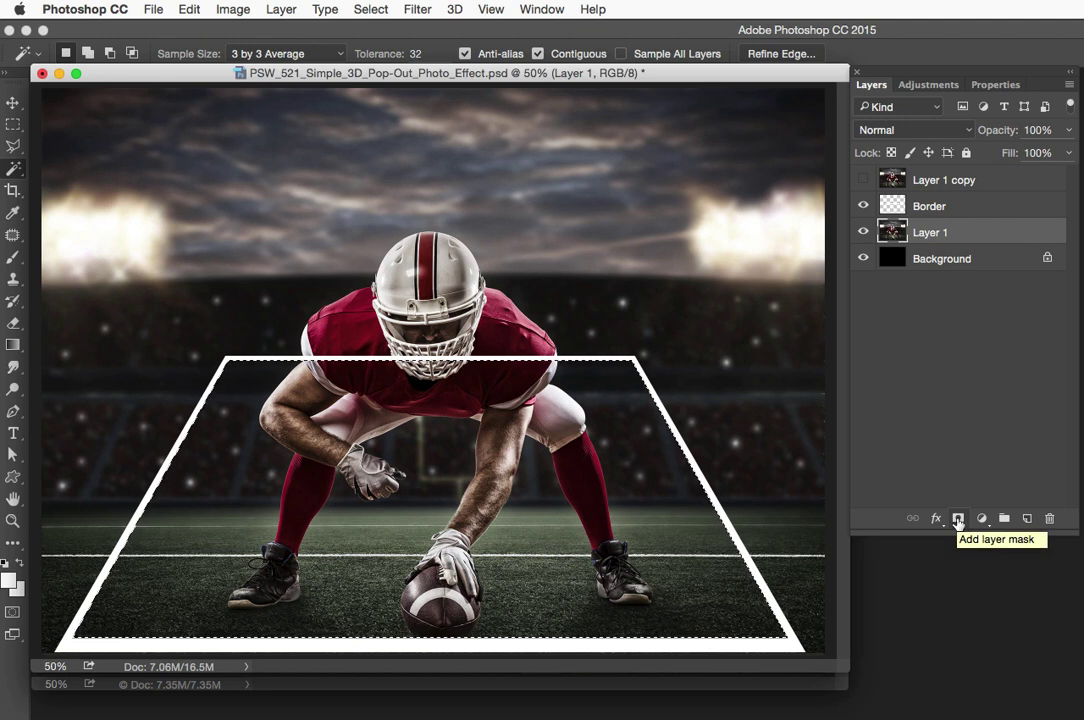
{"action": "left_click", "coordinate": [958, 519]}
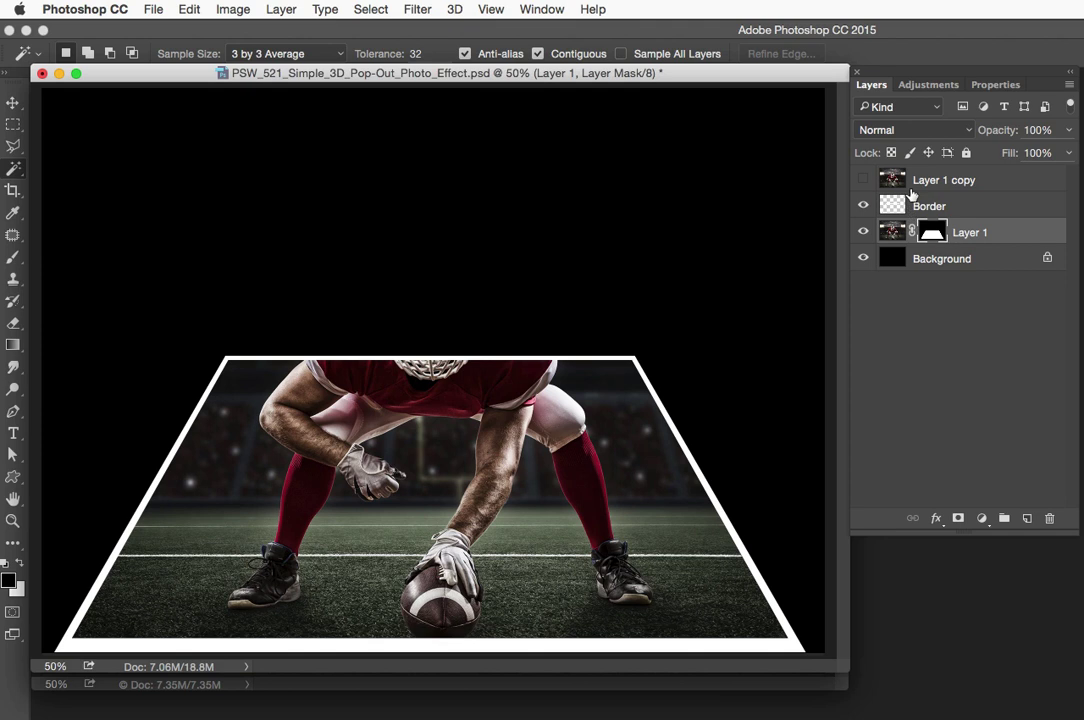
Make Layer 1 copy visible and active, and choose the Quick Selection Tool
{"action": "left_click", "coordinate": [864, 180]}
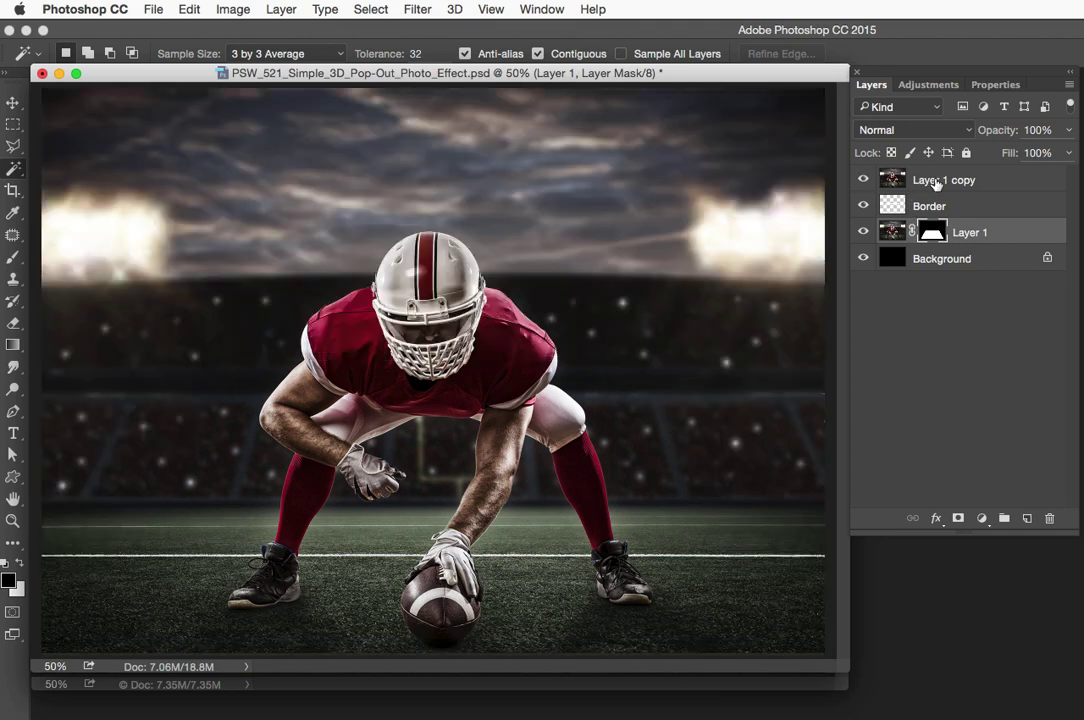
{"action": "left_click", "coordinate": [942, 182]}
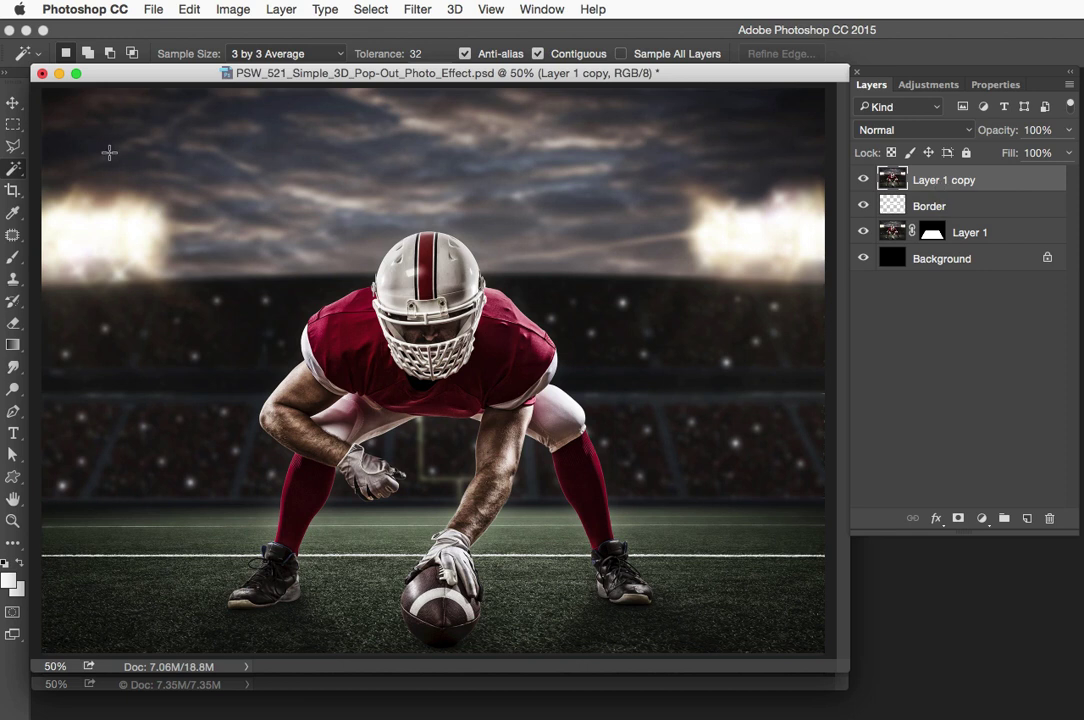
{"action": "left_click", "coordinate": [14, 168]}
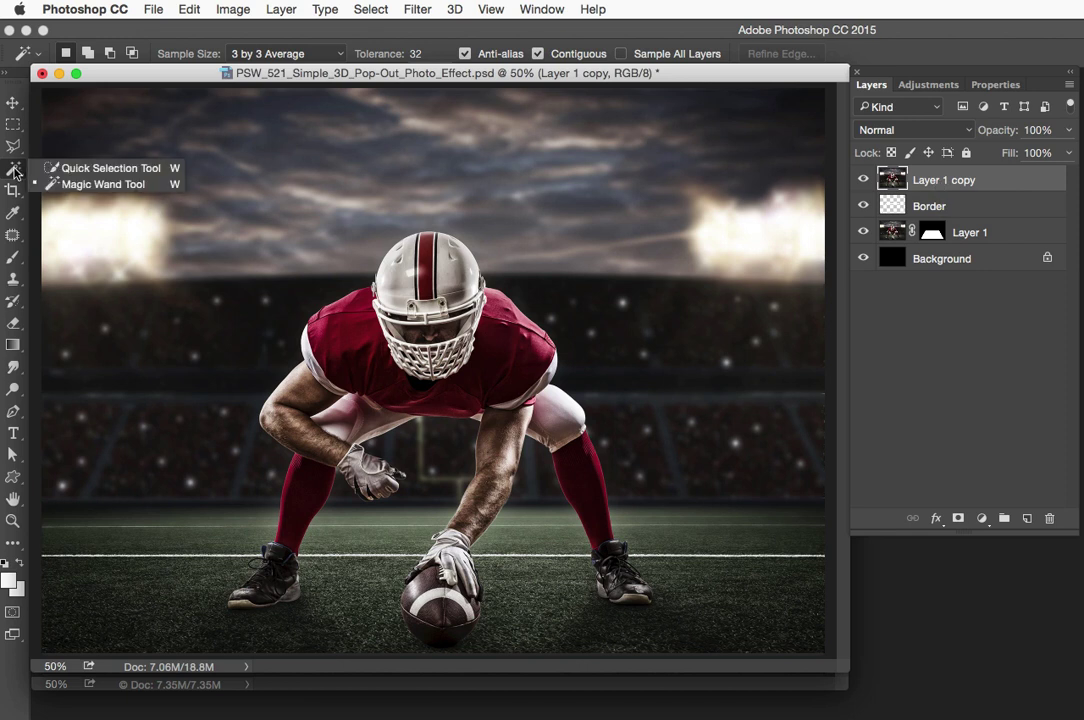
{"action": "left_click", "coordinate": [78, 170]}
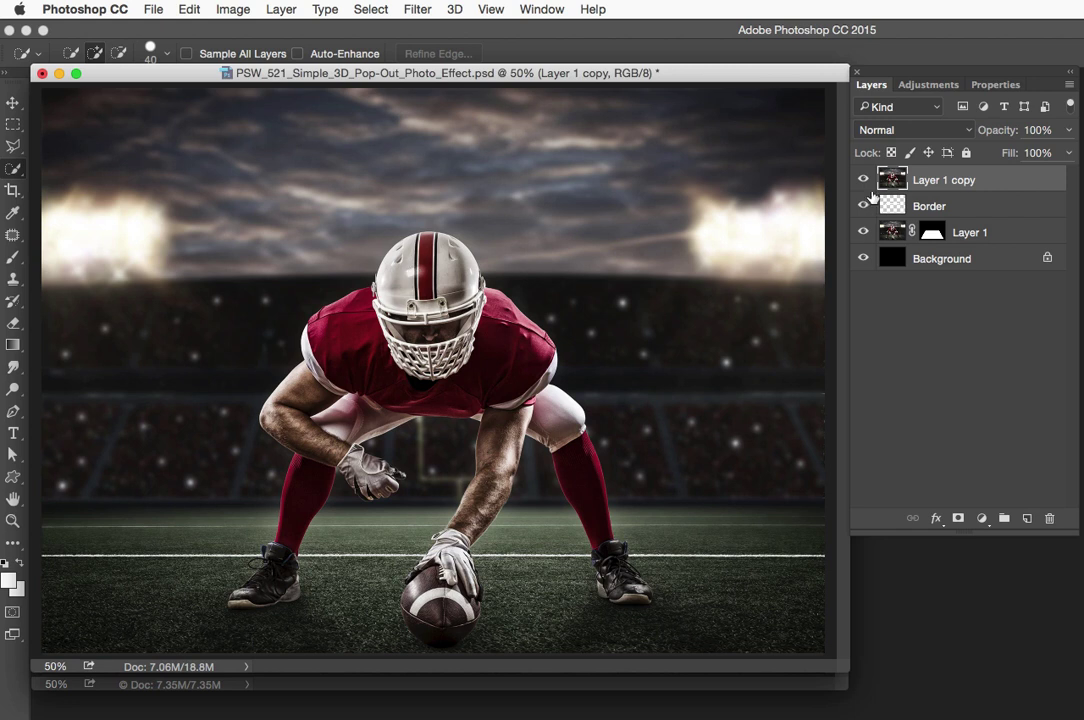
Check Layer 1 on its own, then Quick Select the player's helmet and shoulder
{"action": "left_click", "coordinate": [865, 233], "text": "alt"}
{"action": "left_click", "coordinate": [864, 232], "text": "alt"}
{"action": "left_click", "coordinate": [444, 266]}
{"action": "left_click_drag", "start_coordinate": [340, 215], "coordinate": [340, 255]}
{"action": "left_click", "coordinate": [345, 300]}
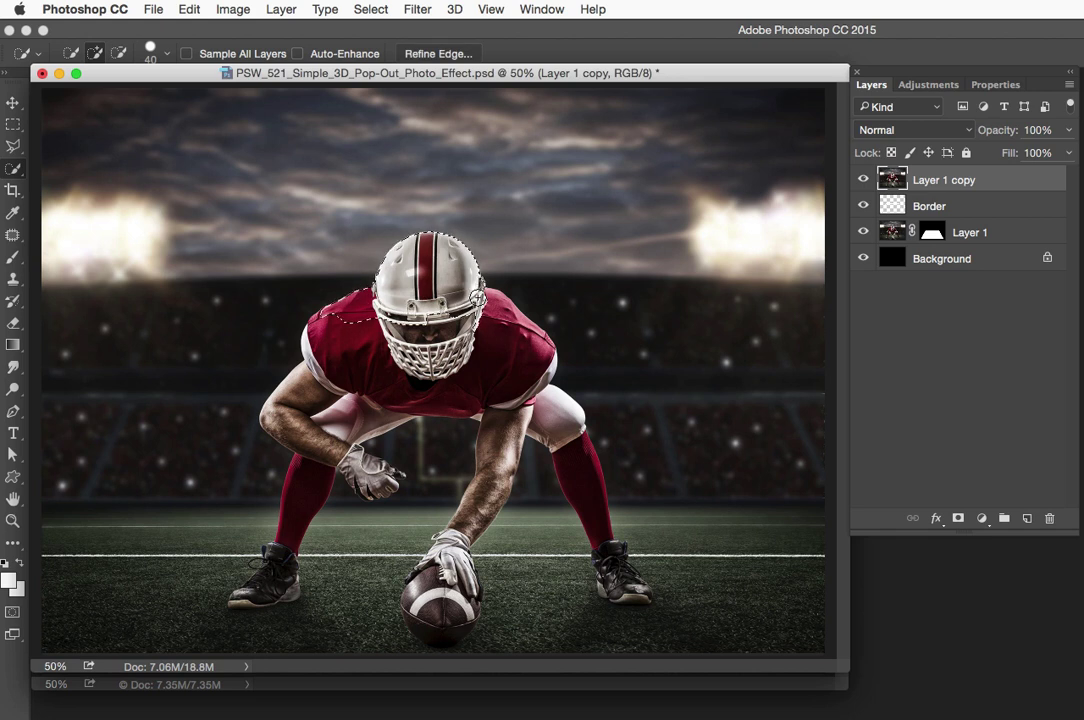
Add the red jersey, shoulders, right thigh and upper left arm to the selection
{"action": "left_click_drag", "start_coordinate": [476, 285], "coordinate": [528, 340]}
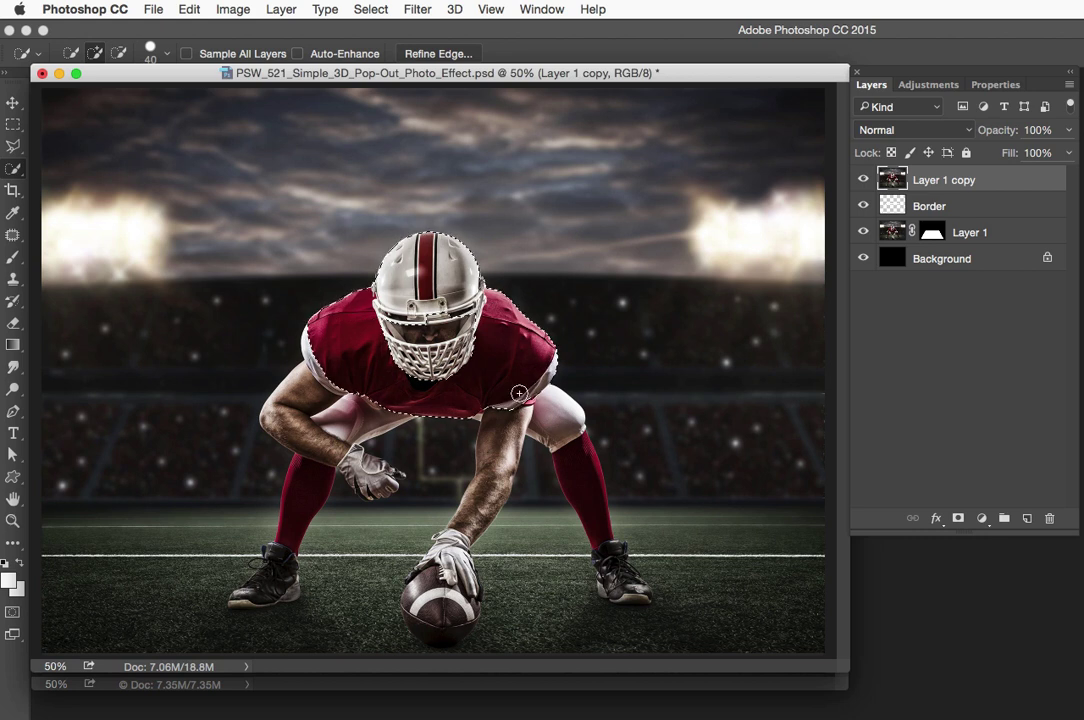
{"action": "left_click_drag", "start_coordinate": [542, 380], "coordinate": [505, 450]}
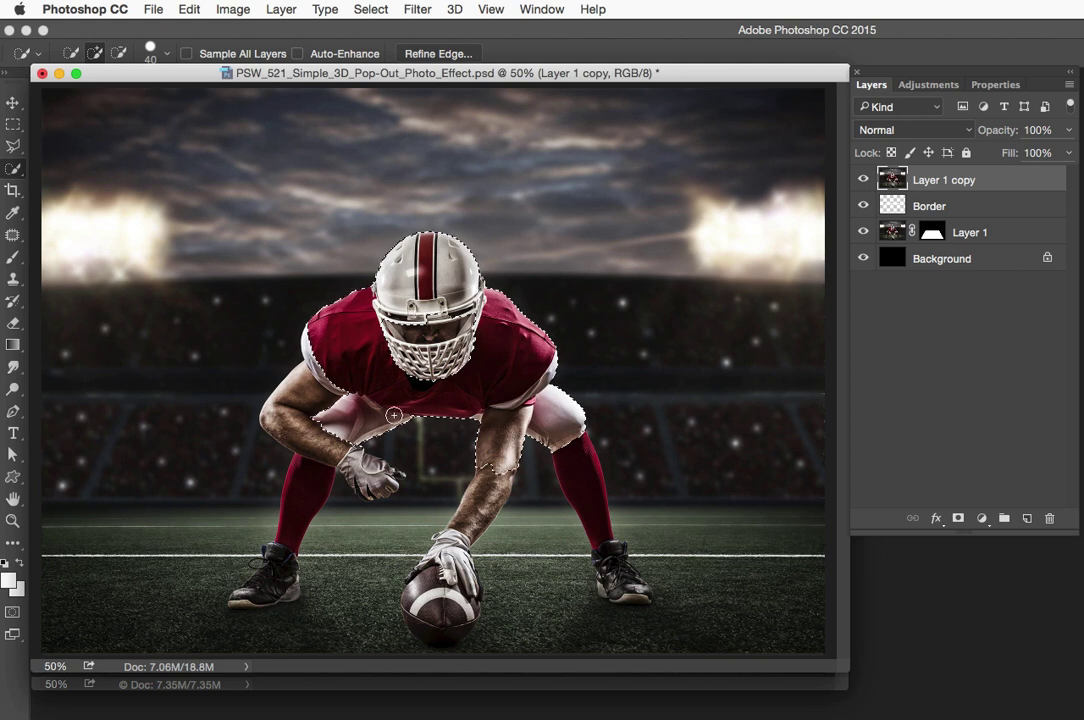
{"action": "mouse_move", "coordinate": [333, 382]}
{"action": "left_mouse_down"}
{"action": "mouse_move", "coordinate": [270, 422]}
{"action": "mouse_move", "coordinate": [319, 439]}
{"action": "mouse_move", "coordinate": [369, 417]}
{"action": "left_mouse_up"}
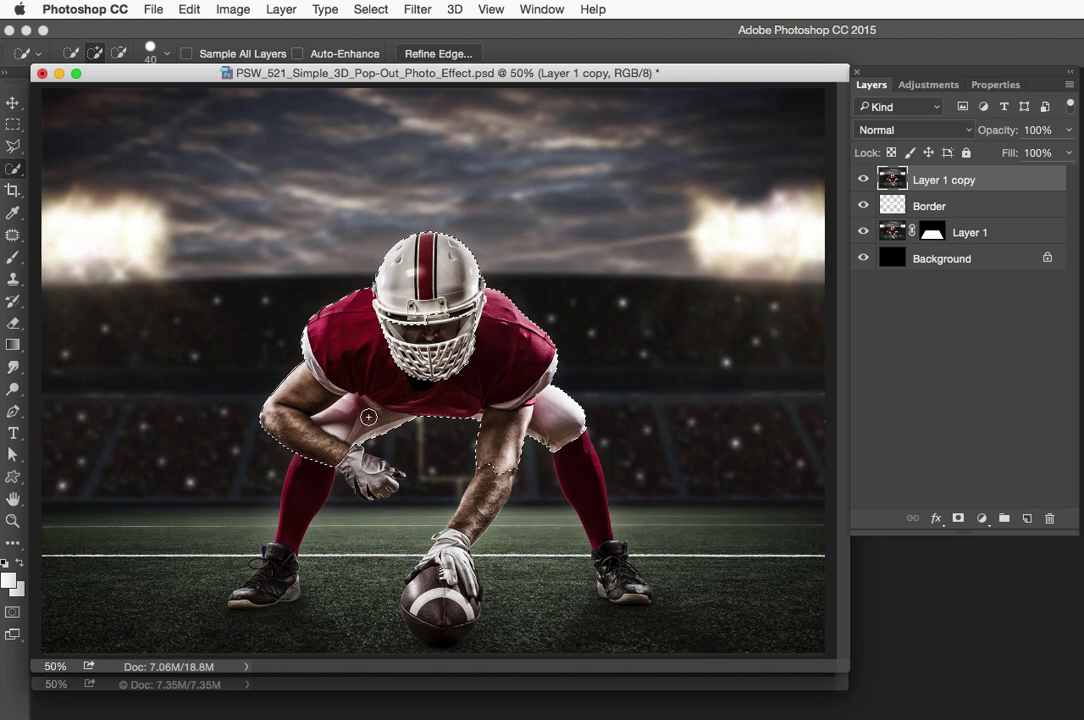
Mask Layer 1 copy to the player selection and zoom in to 100% on the helmet
{"action": "left_click", "coordinate": [958, 521]}
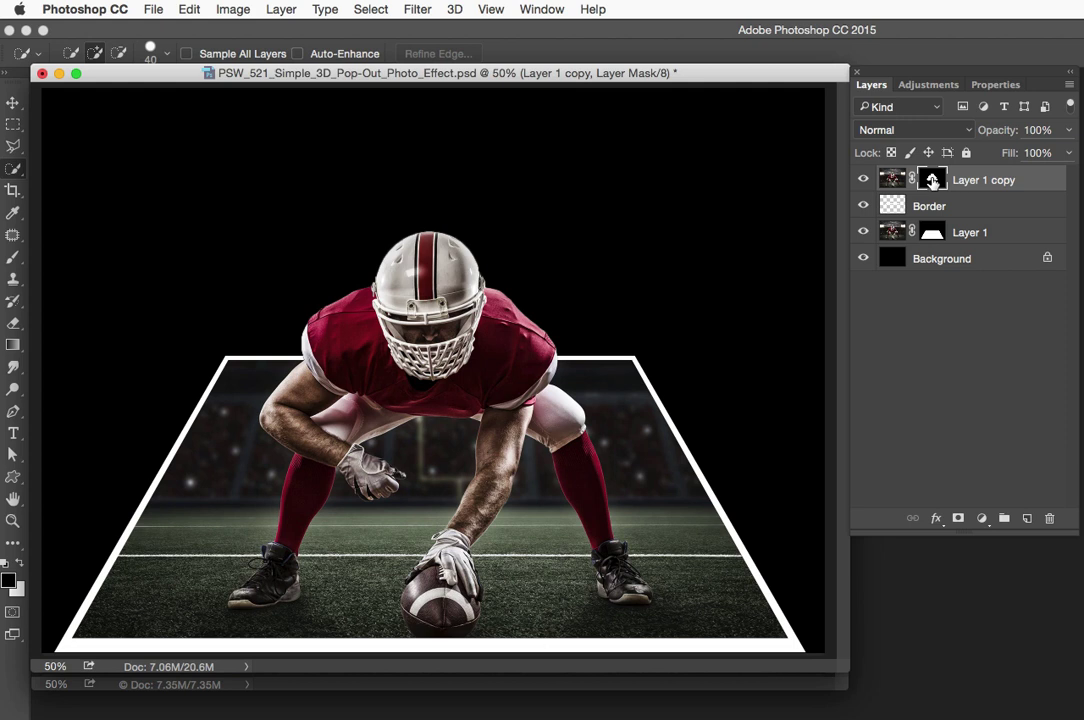
{"action": "scroll", "coordinate": [427, 273], "scroll_direction": "up", "scroll_amount": 1}
{"action": "scroll", "coordinate": [427, 273], "scroll_direction": "up", "scroll_amount": 1}
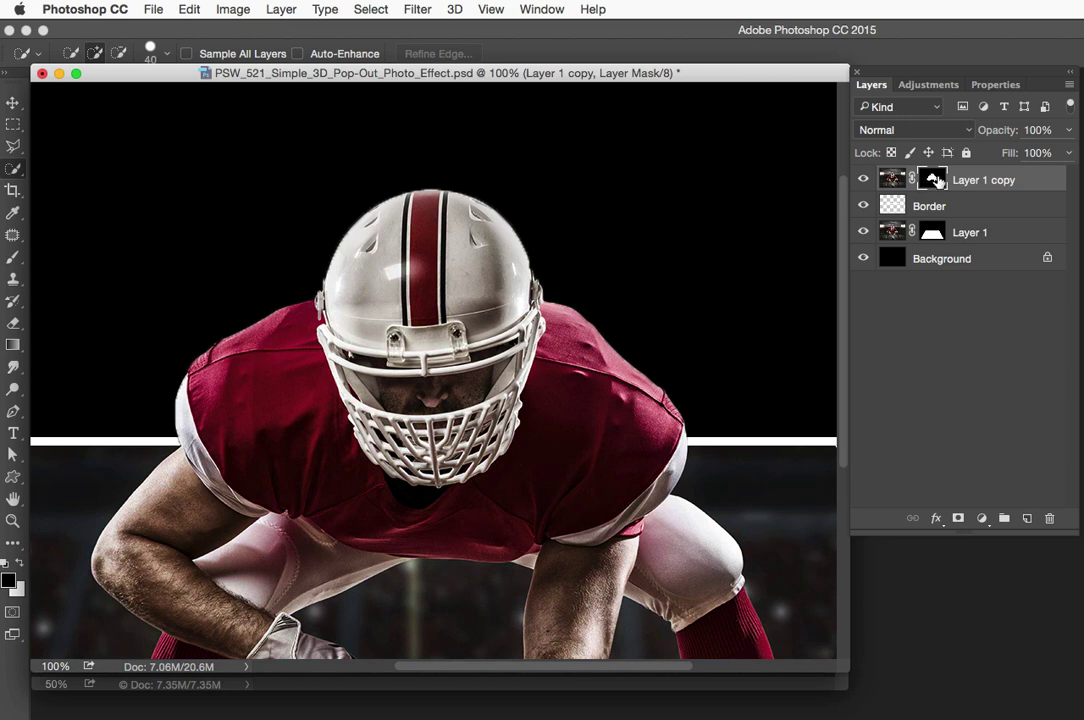
Open Refine Mask for the player mask with the On Layers preview mode
{"action": "left_click", "coordinate": [369, 8]}
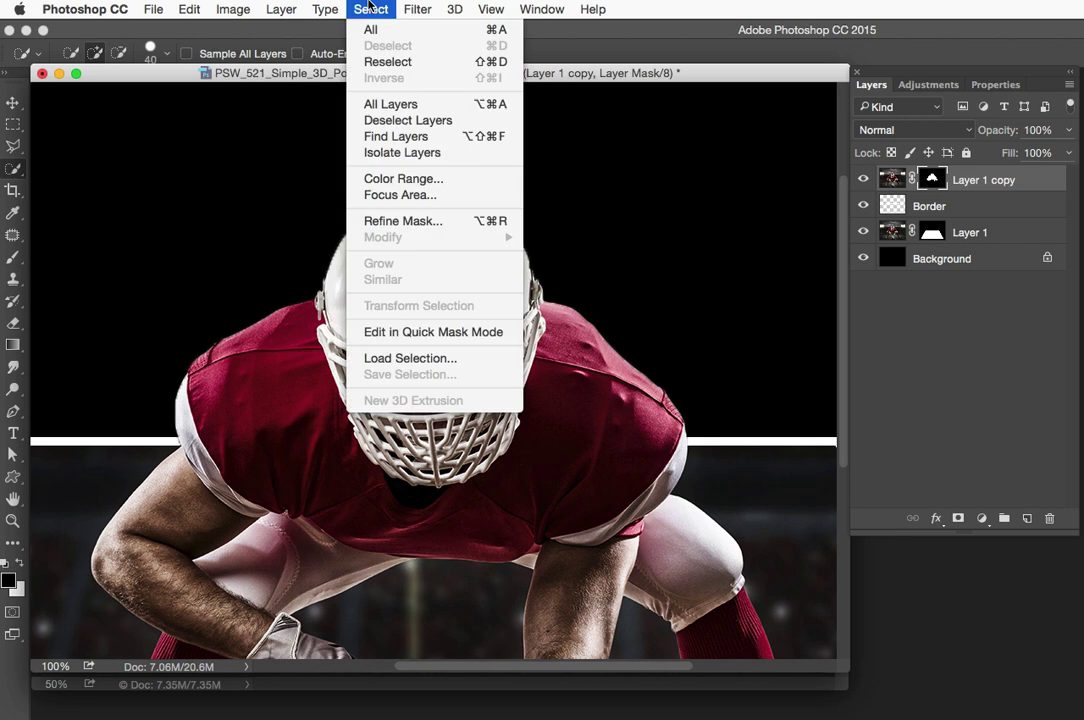
{"action": "left_click", "coordinate": [381, 223]}
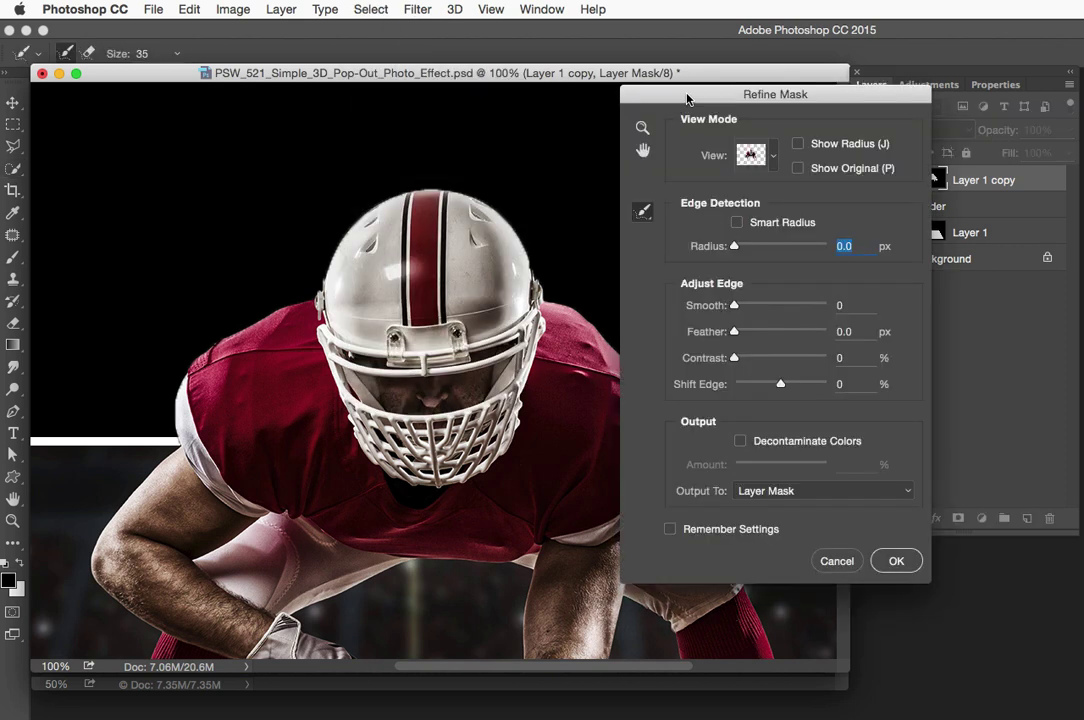
{"action": "left_click_drag", "start_coordinate": [687, 97], "coordinate": [688, 80]}
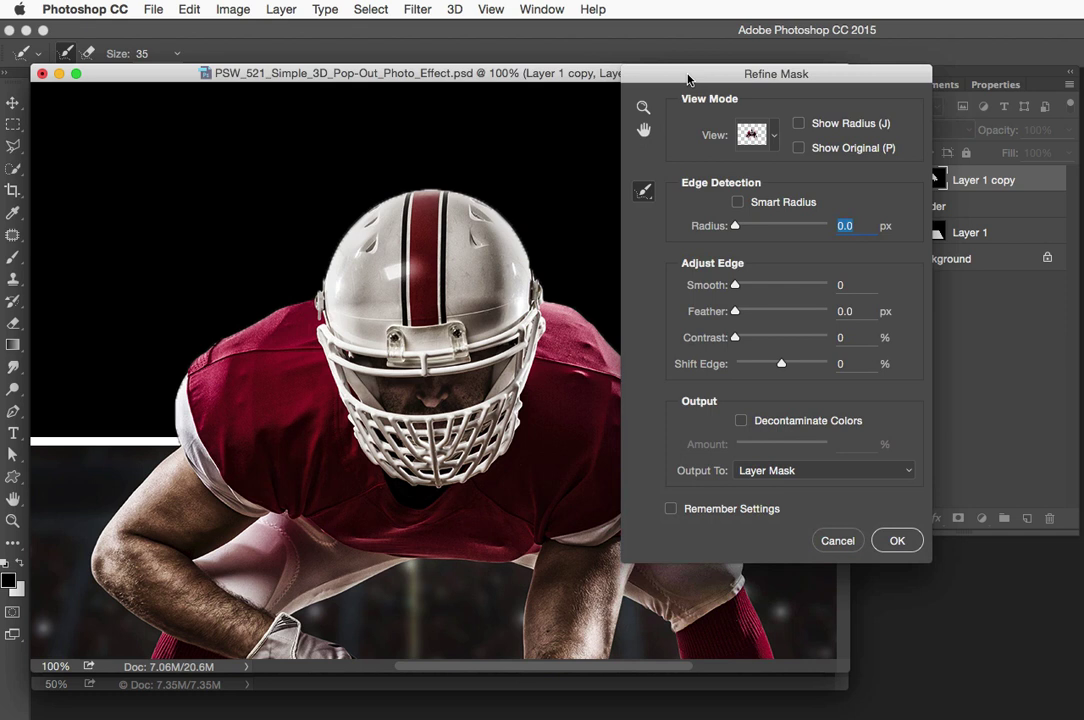
{"action": "left_click", "coordinate": [752, 135]}
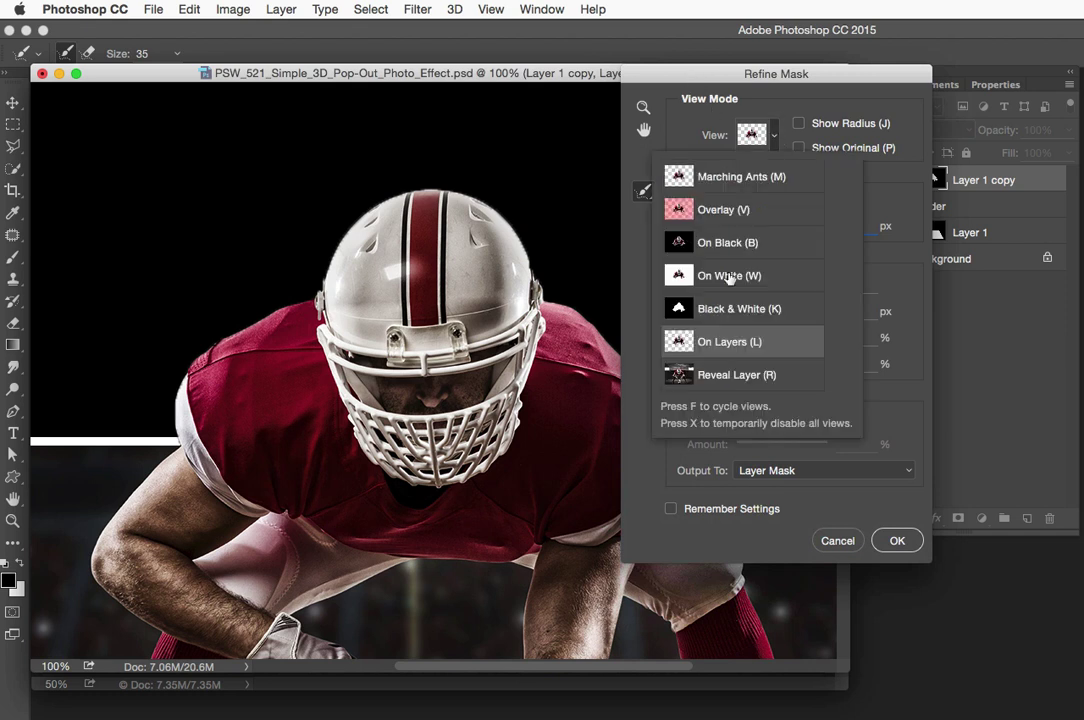
{"action": "left_click", "coordinate": [776, 139]}
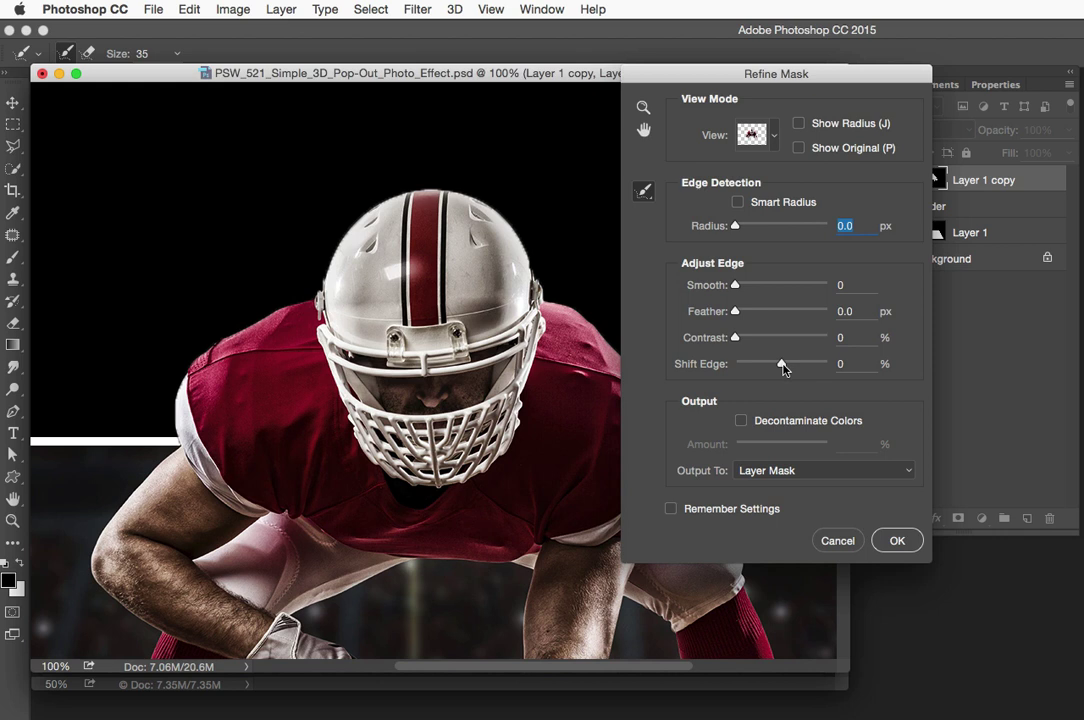
Refine the edge along the helmet top and set Shift Edge to 0
{"action": "mouse_move", "coordinate": [542, 259]}
{"action": "left_mouse_down"}
{"action": "mouse_move", "coordinate": [496, 202]}
{"action": "mouse_move", "coordinate": [359, 215]}
{"action": "mouse_move", "coordinate": [328, 273]}
{"action": "mouse_move", "coordinate": [415, 192]}
{"action": "mouse_move", "coordinate": [521, 270]}
{"action": "mouse_move", "coordinate": [527, 288]}
{"action": "mouse_move", "coordinate": [472, 193]}
{"action": "mouse_move", "coordinate": [394, 202]}
{"action": "mouse_move", "coordinate": [328, 241]}
{"action": "mouse_move", "coordinate": [312, 297]}
{"action": "left_mouse_up"}
{"action": "left_click_drag", "start_coordinate": [781, 365], "coordinate": [806, 367]}
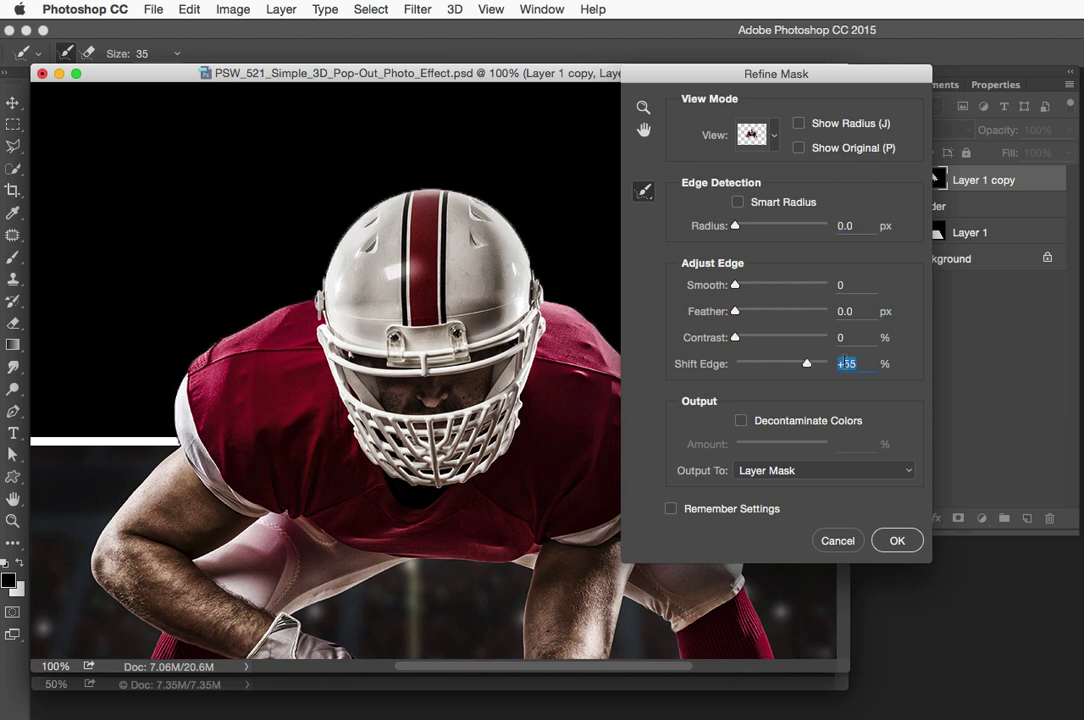
{"action": "type", "text": "0"}
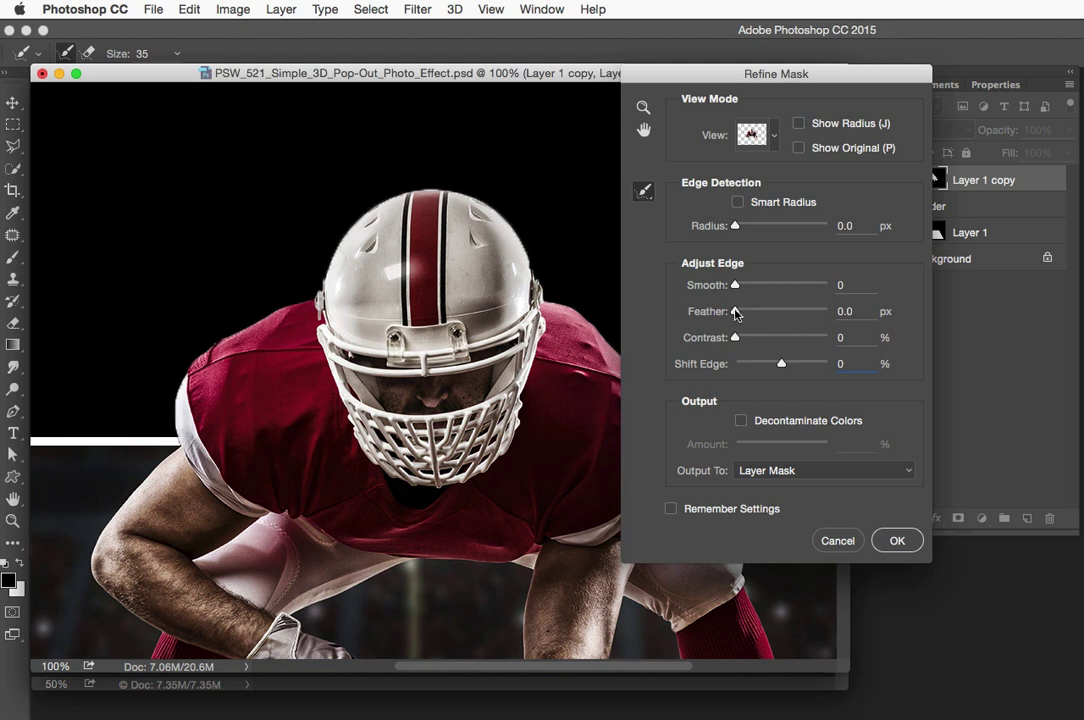
Feather the player mask edge by 0.5 px in Refine Mask
{"action": "mouse_move", "coordinate": [738, 314]}
{"action": "left_mouse_down"}
{"action": "mouse_move", "coordinate": [775, 314]}
{"action": "mouse_move", "coordinate": [739, 314]}
{"action": "left_mouse_up"}
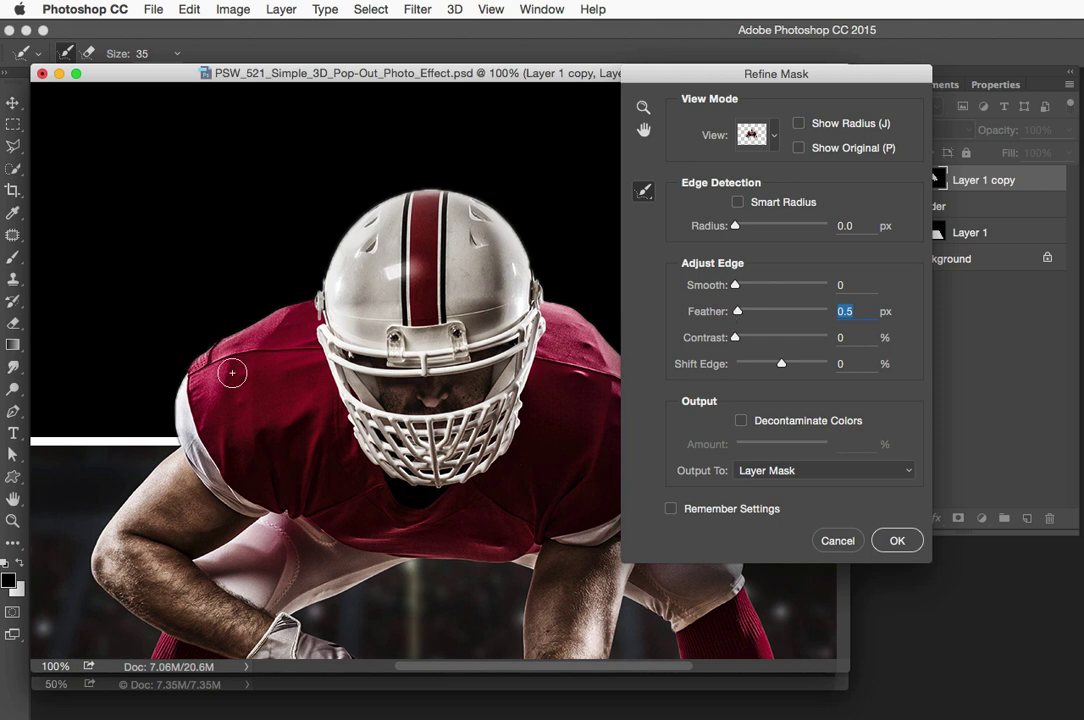
{"action": "left_click_drag", "start_coordinate": [707, 87], "coordinate": [713, 86]}
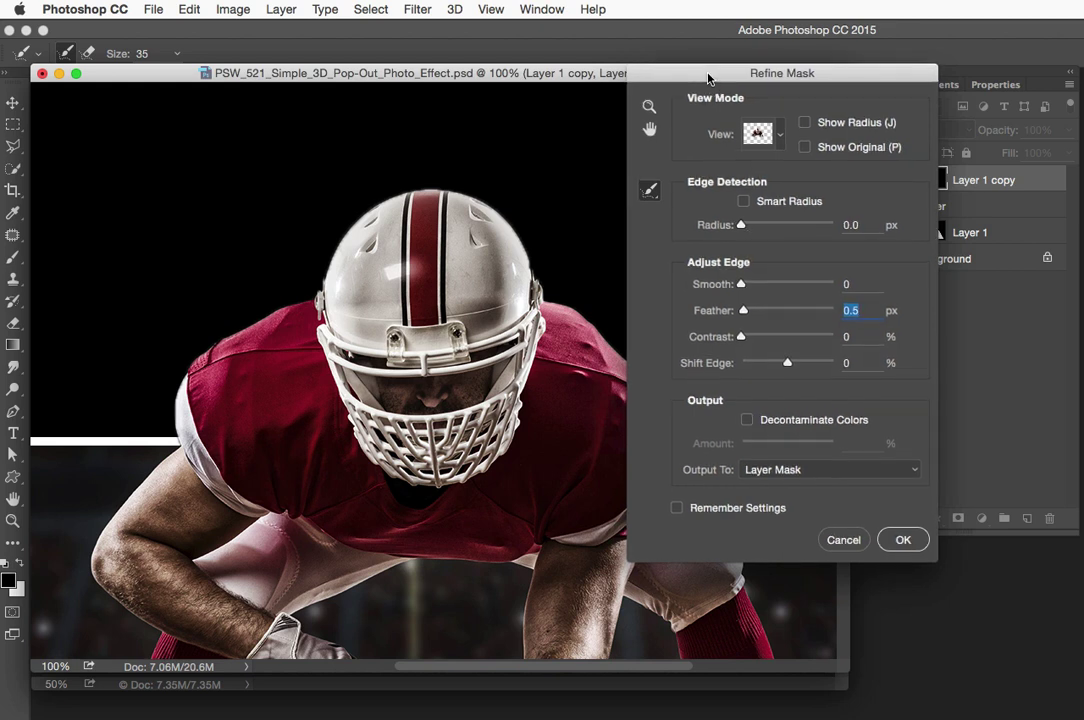
{"action": "left_click_drag", "start_coordinate": [705, 79], "coordinate": [698, 82]}
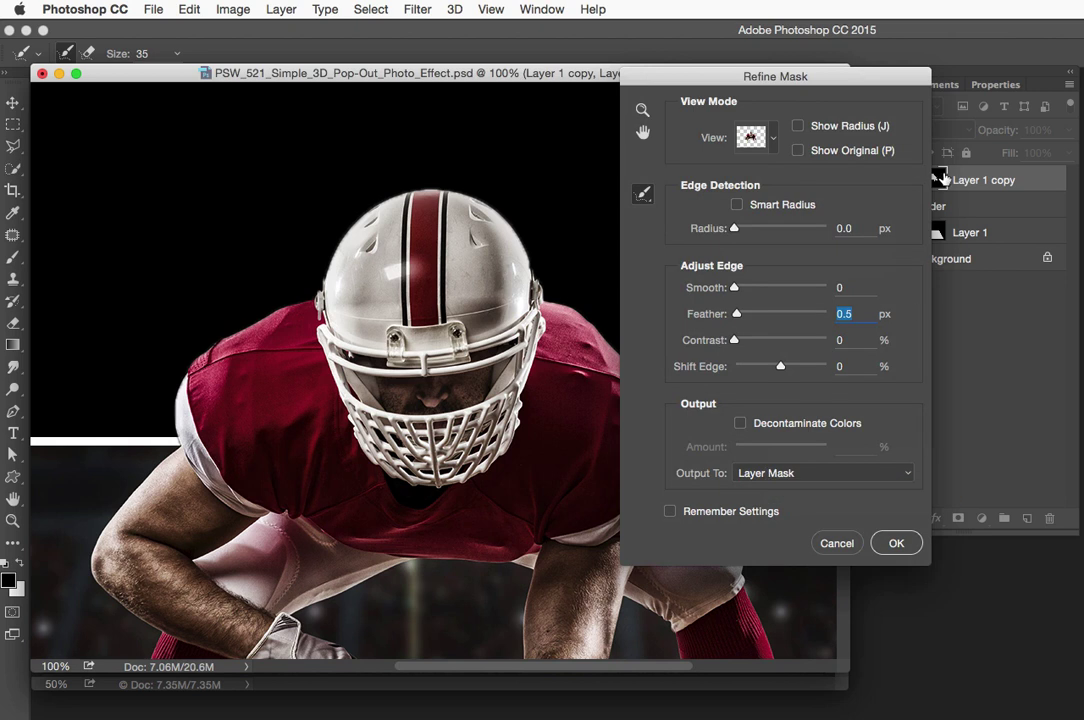
Apply the refined mask, preview it in black and white, zoom to 50% and select Background
{"action": "left_click", "coordinate": [895, 543]}
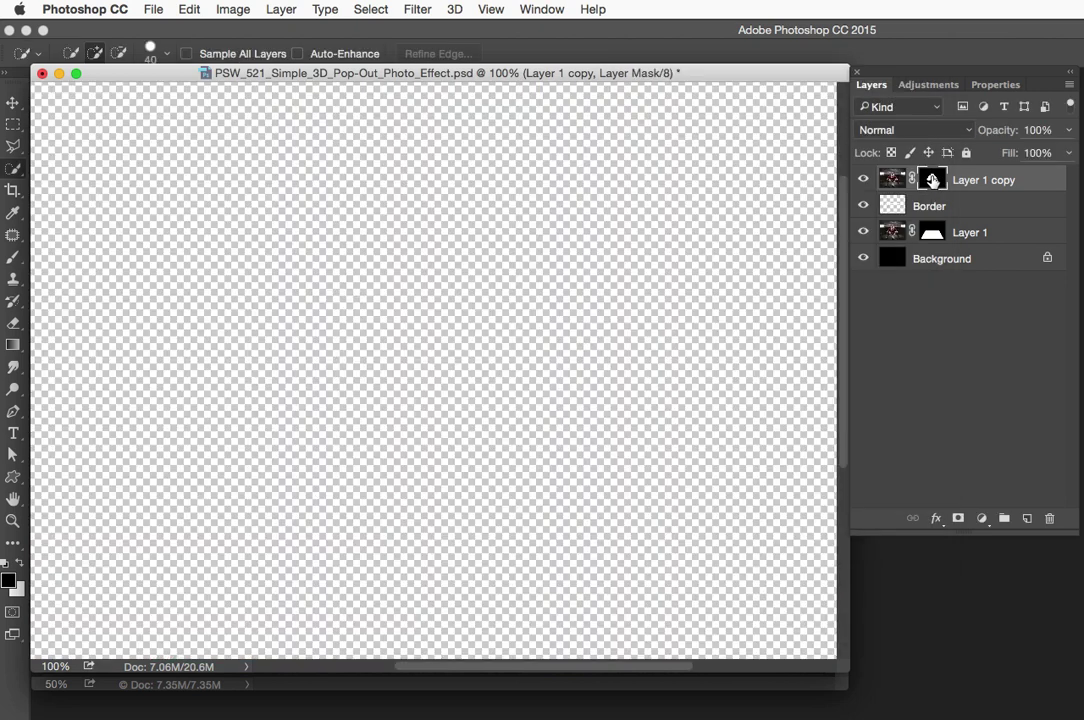
{"action": "left_click", "coordinate": [932, 180], "text": "alt"}
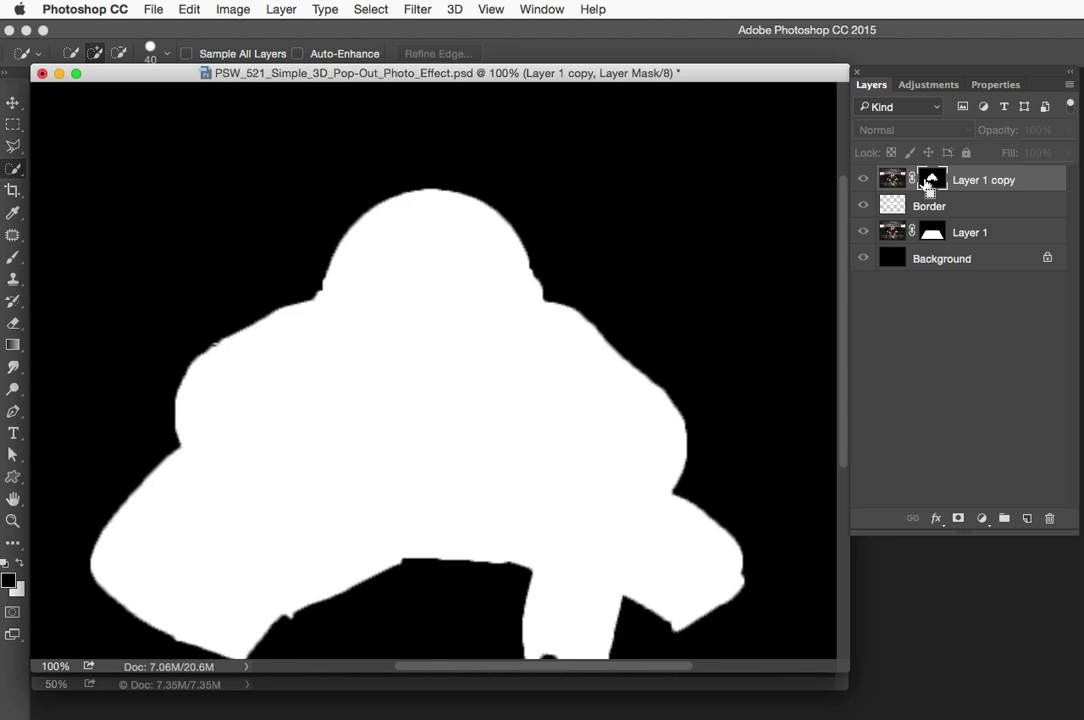
{"action": "left_click", "coordinate": [928, 180], "text": "alt"}
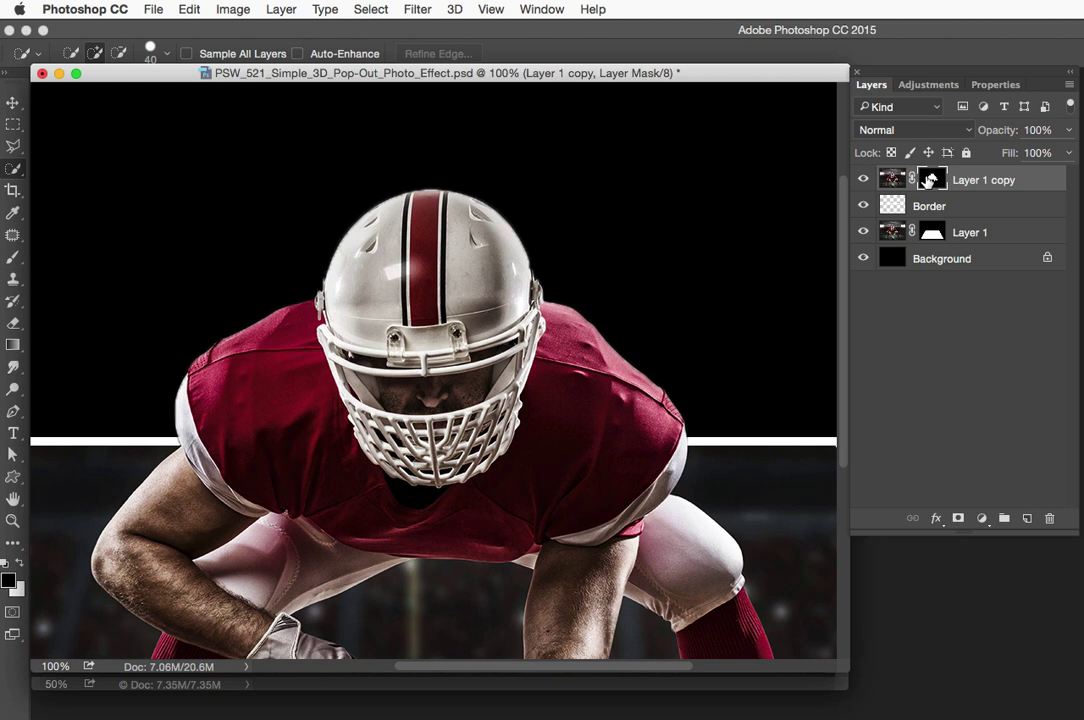
{"action": "key", "text": "super+minus"}
{"action": "key", "text": "super+minus"}
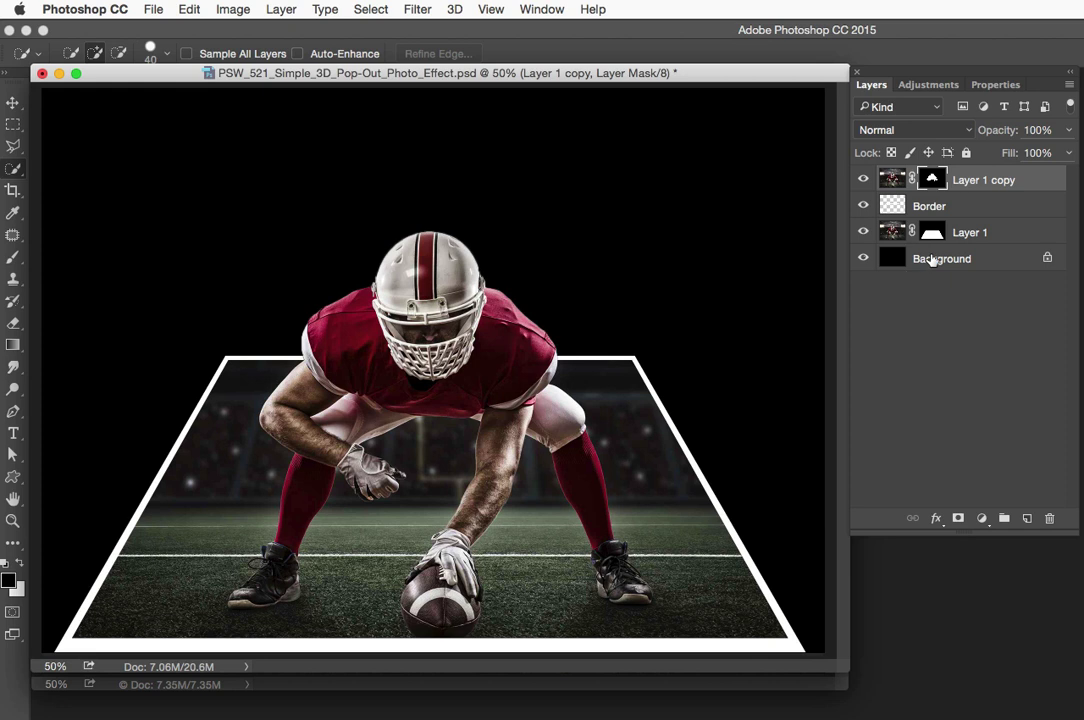
{"action": "left_click", "coordinate": [930, 259]}
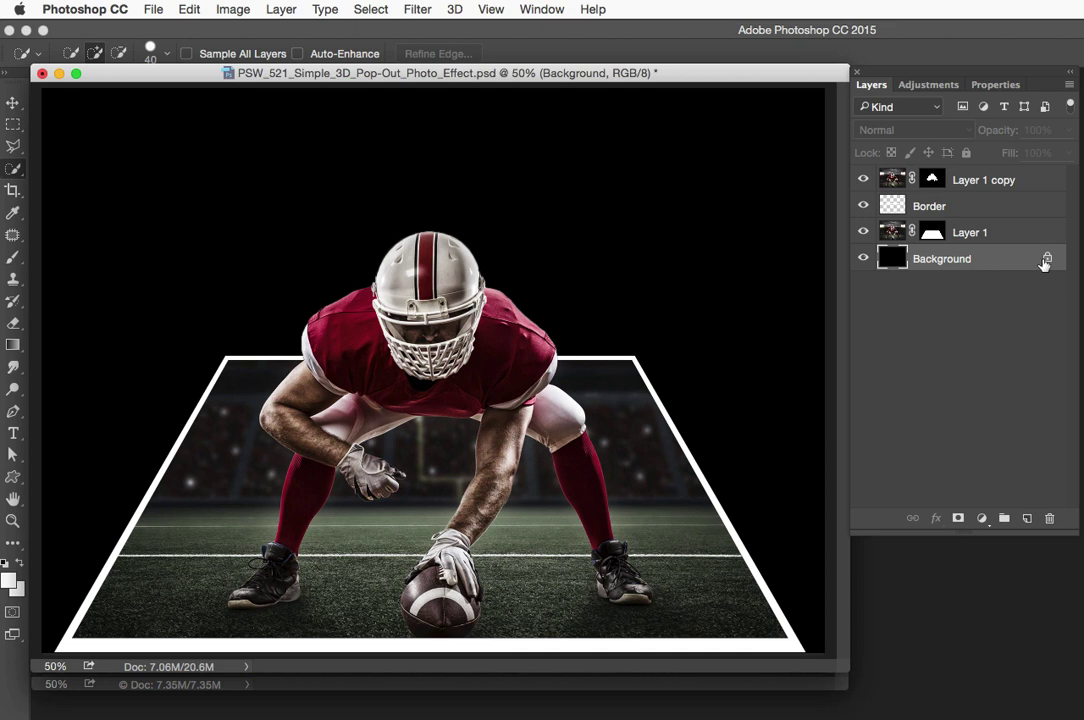
Unlock Background as Layer 0 and give it a Black, White Gradient Overlay
{"action": "left_click", "coordinate": [1046, 261]}
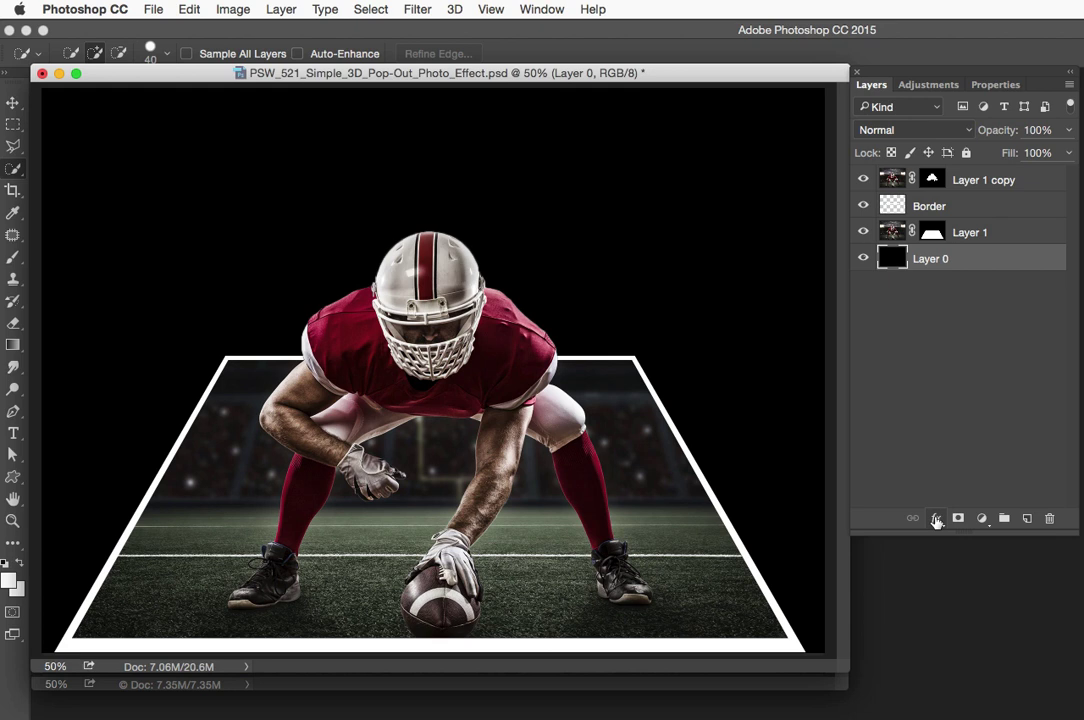
{"action": "left_click", "coordinate": [936, 520]}
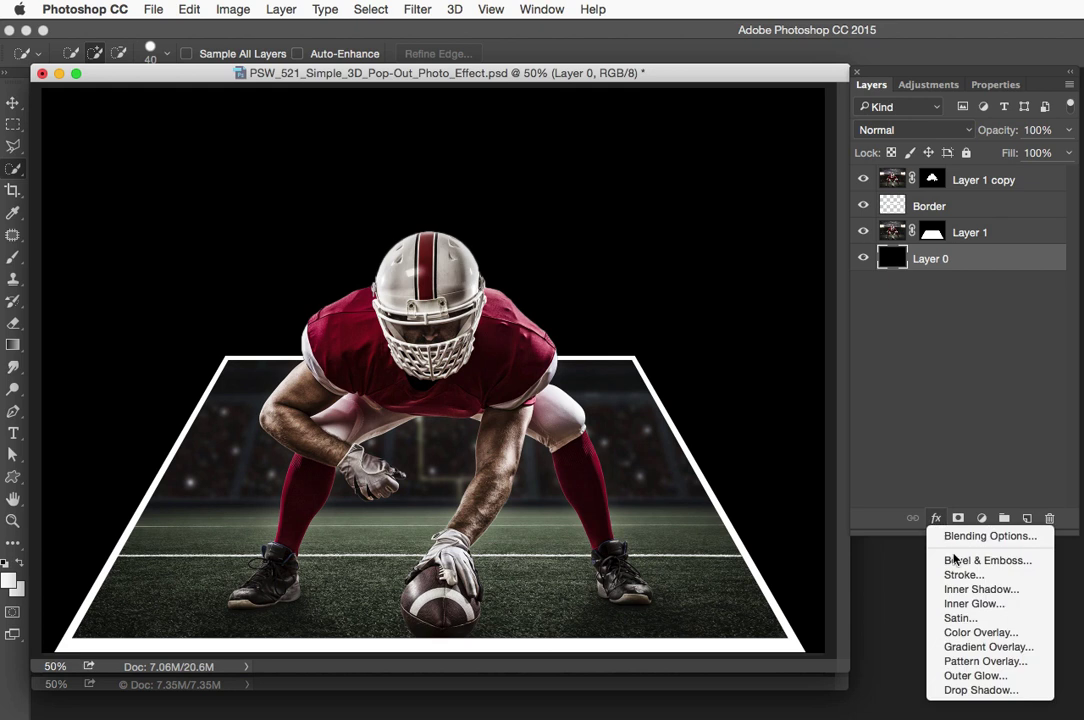
{"action": "left_click", "coordinate": [960, 647]}
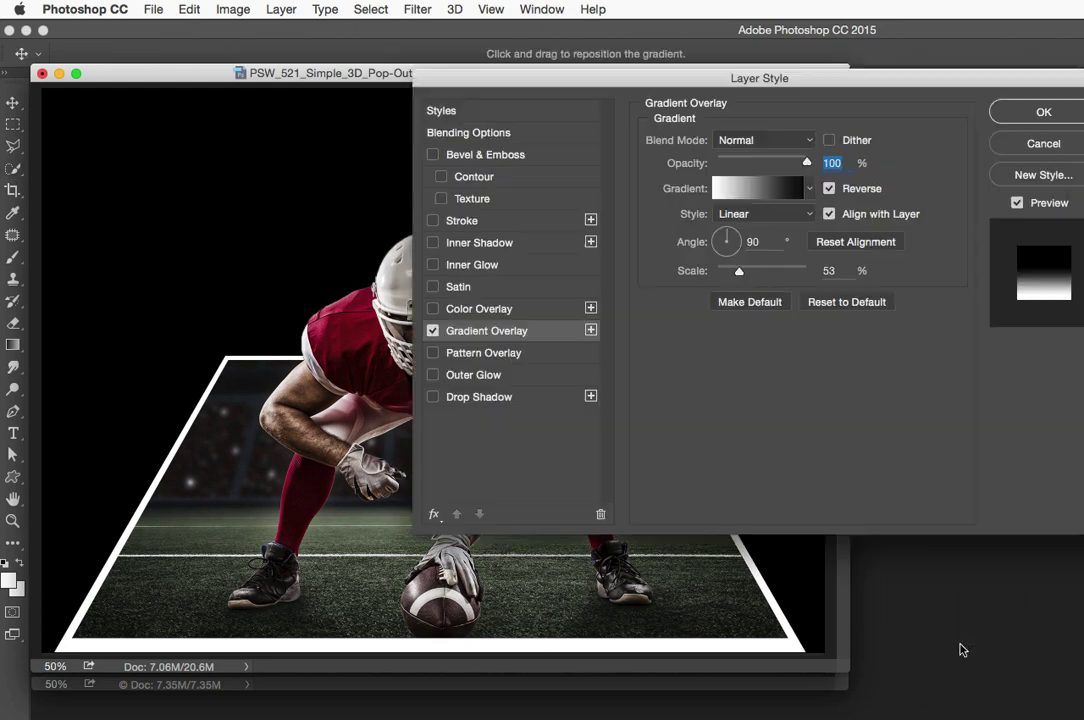
{"action": "left_click_drag", "start_coordinate": [527, 80], "coordinate": [653, 78]}
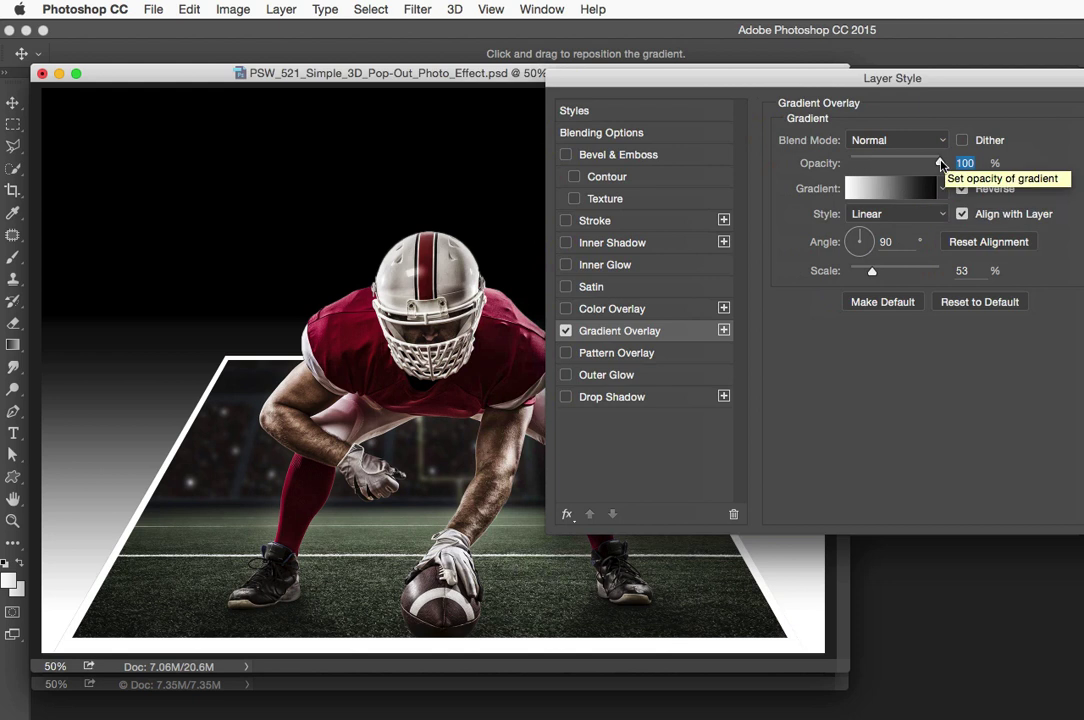
{"action": "left_click", "coordinate": [888, 188]}
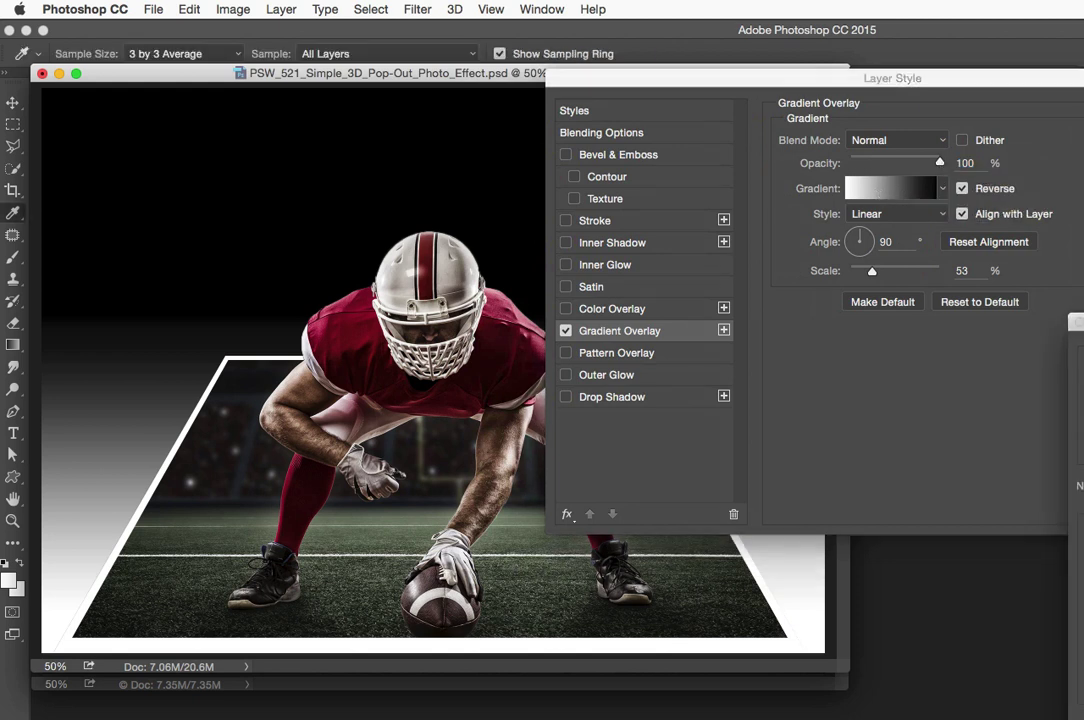
{"action": "left_click", "coordinate": [674, 182]}
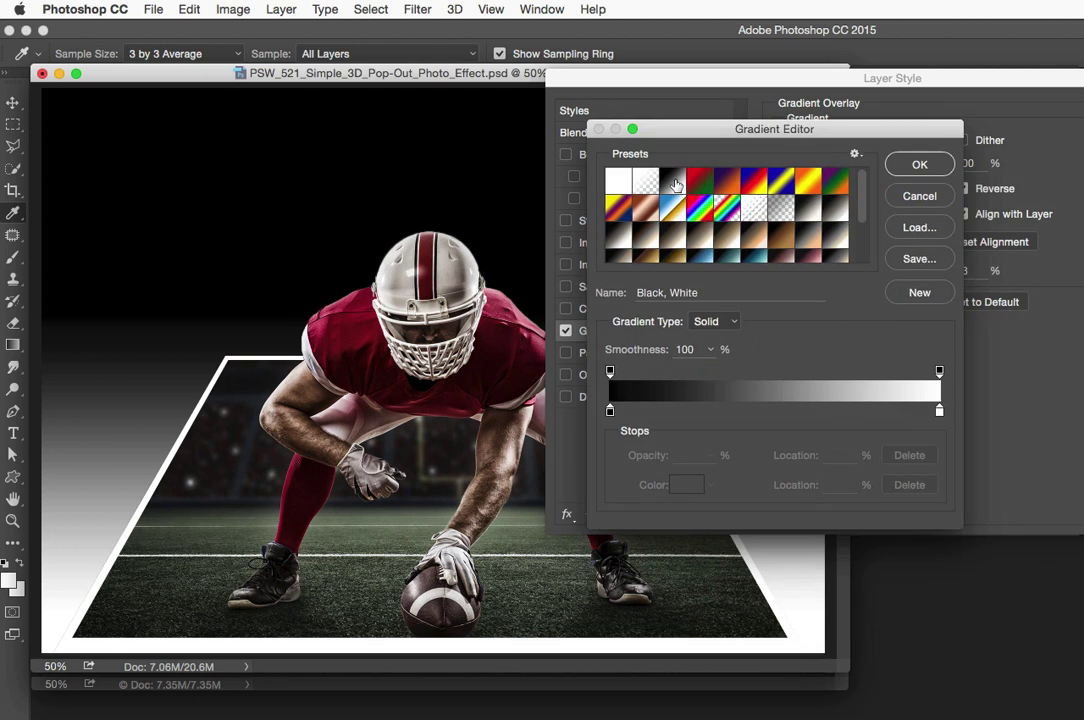
{"action": "left_click", "coordinate": [919, 164]}
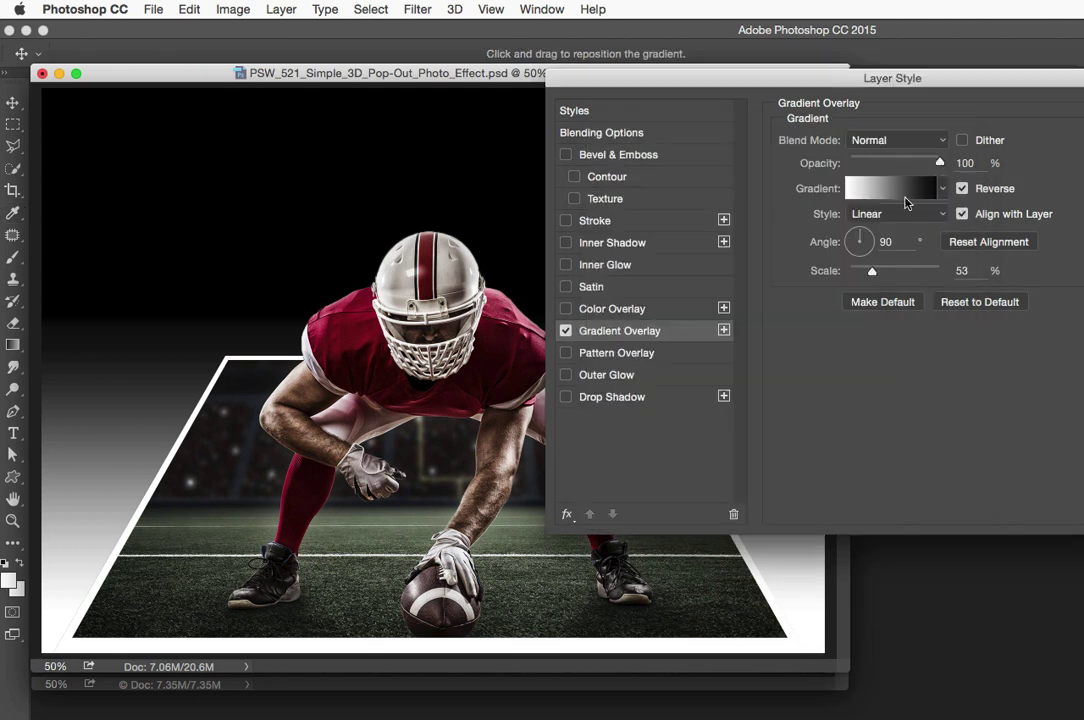
Make the gradient linear, reversed and 60% scale, shift it higher, and confirm it
{"action": "left_click", "coordinate": [879, 215]}
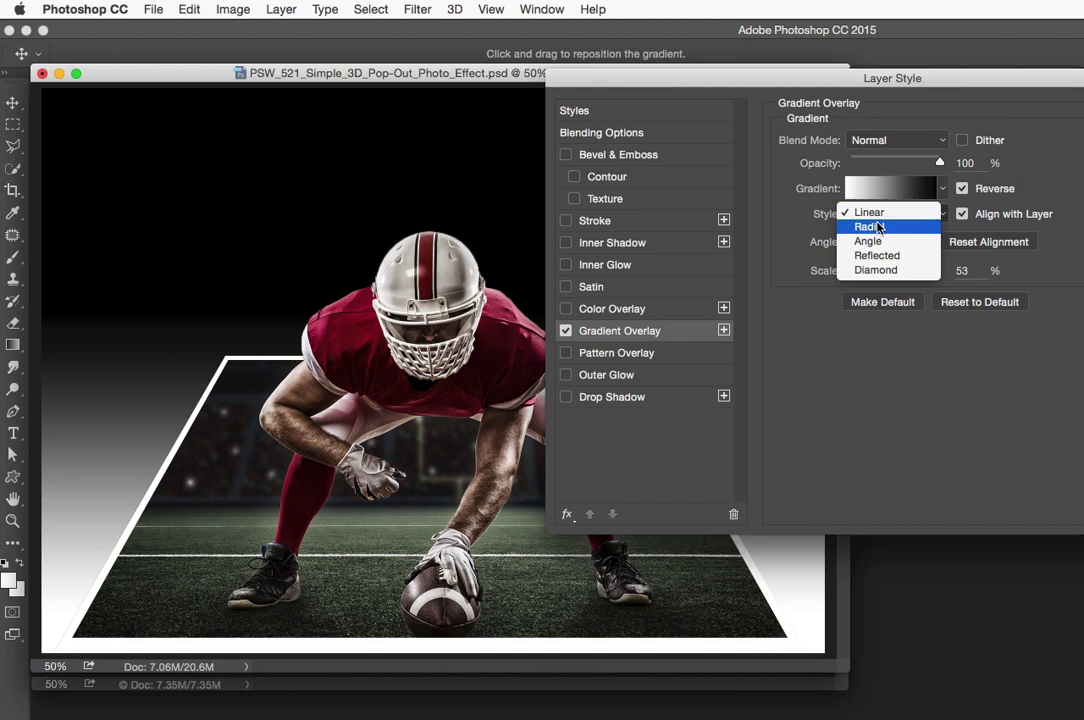
{"action": "left_click", "coordinate": [879, 215]}
{"action": "left_click", "coordinate": [963, 188]}
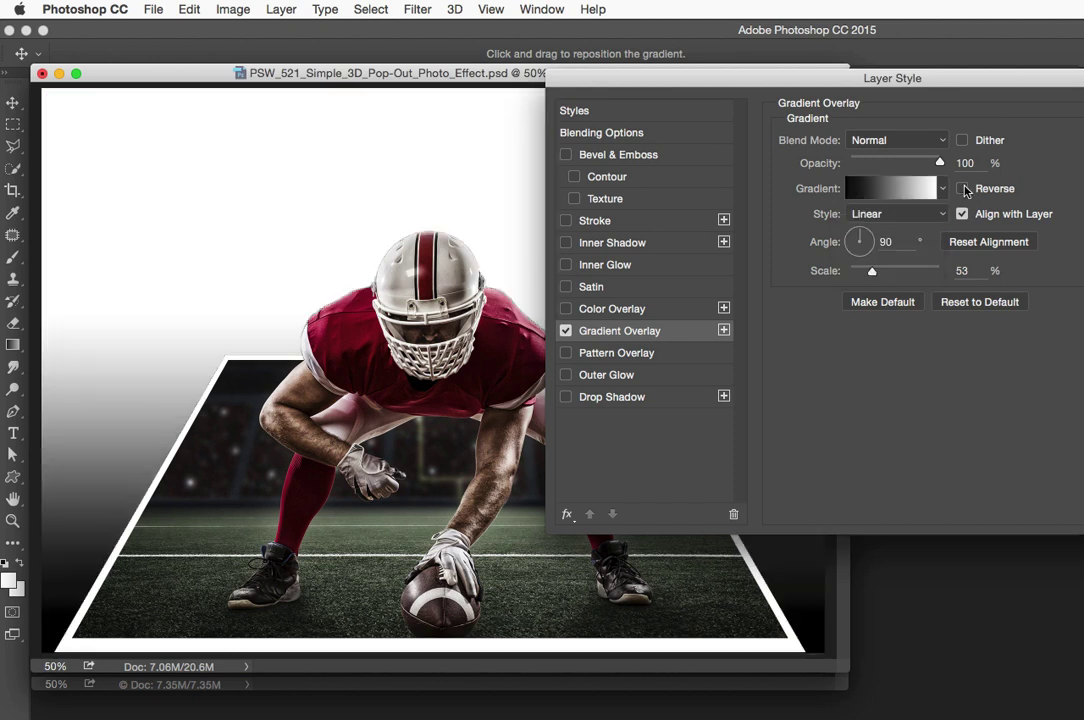
{"action": "left_click_drag", "start_coordinate": [682, 76], "coordinate": [762, 72]}
{"action": "left_click", "coordinate": [1042, 184]}
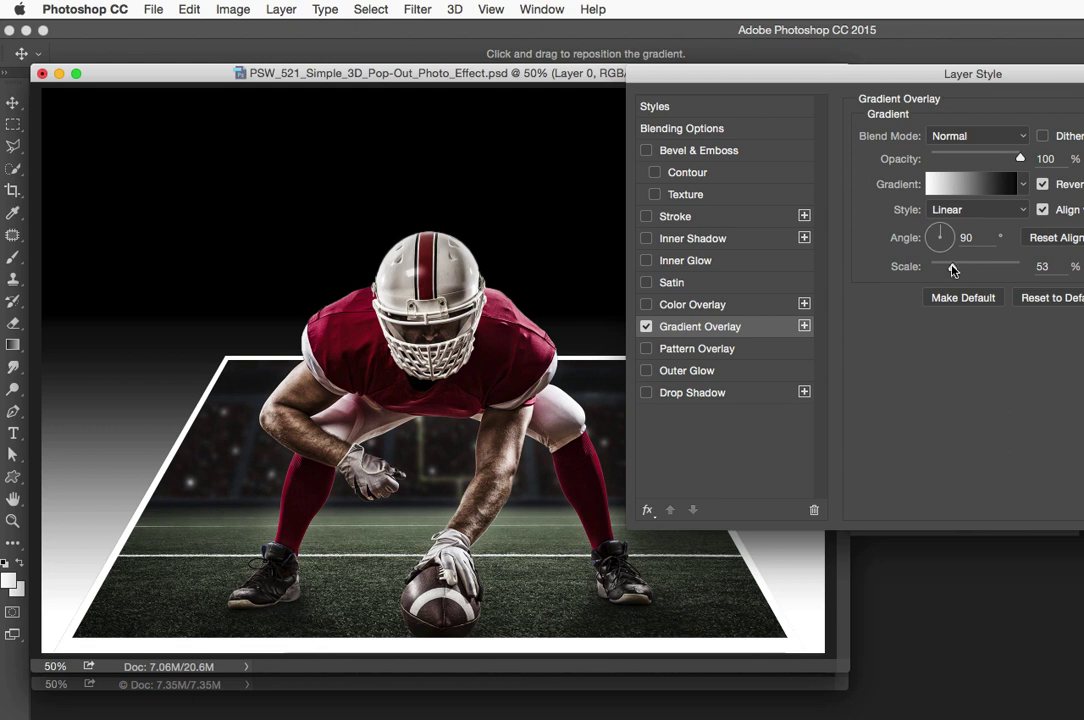
{"action": "mouse_move", "coordinate": [953, 270]}
{"action": "left_mouse_down"}
{"action": "mouse_move", "coordinate": [981, 270]}
{"action": "mouse_move", "coordinate": [958, 272]}
{"action": "left_mouse_up"}
{"action": "left_click_drag", "start_coordinate": [700, 74], "coordinate": [769, 278]}
{"action": "left_click_drag", "start_coordinate": [304, 204], "coordinate": [277, 231]}
{"action": "left_click_drag", "start_coordinate": [764, 280], "coordinate": [197, 155]}
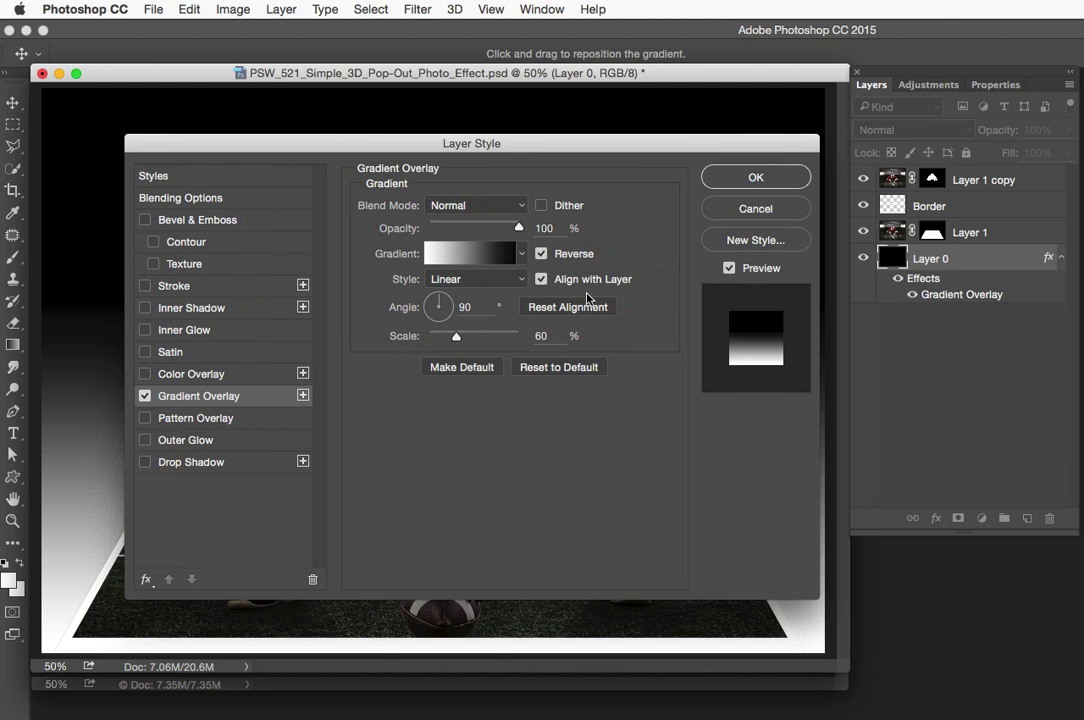
{"action": "left_click", "coordinate": [756, 177]}
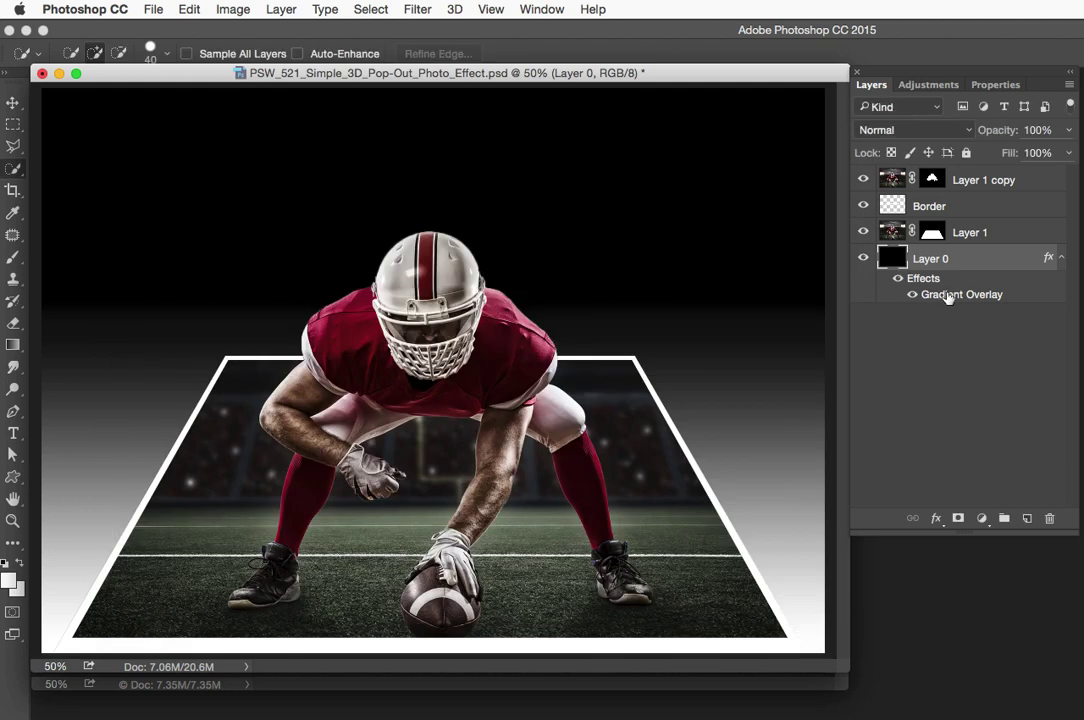
{"action": "double_click", "coordinate": [958, 295]}
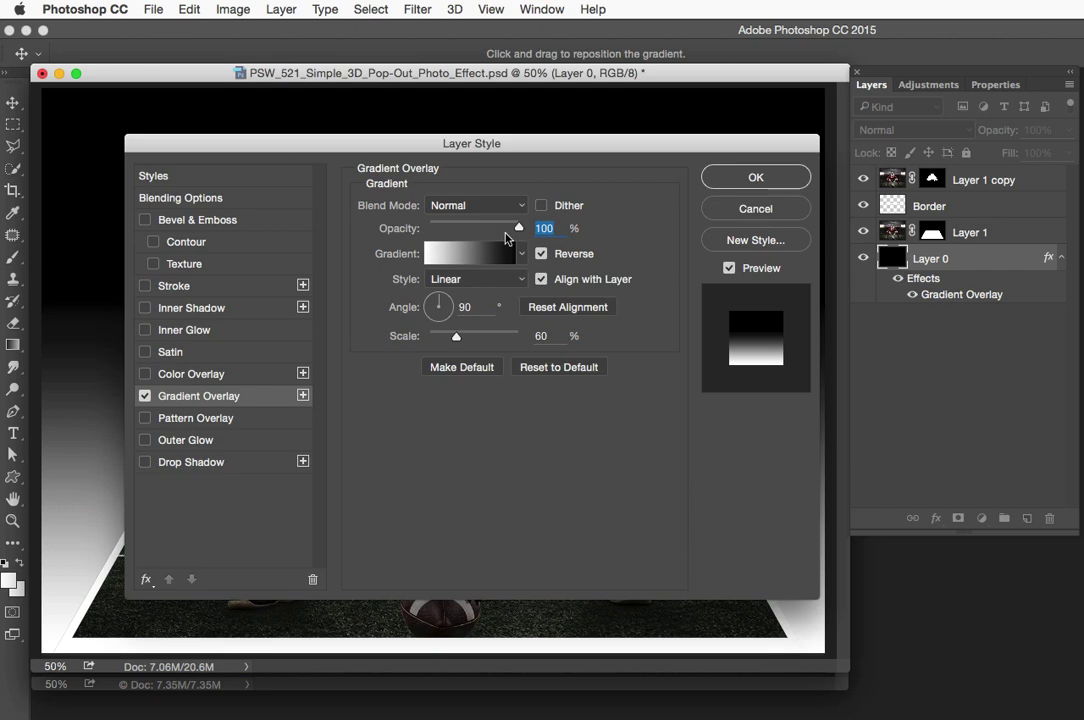
{"action": "left_click", "coordinate": [735, 209]}
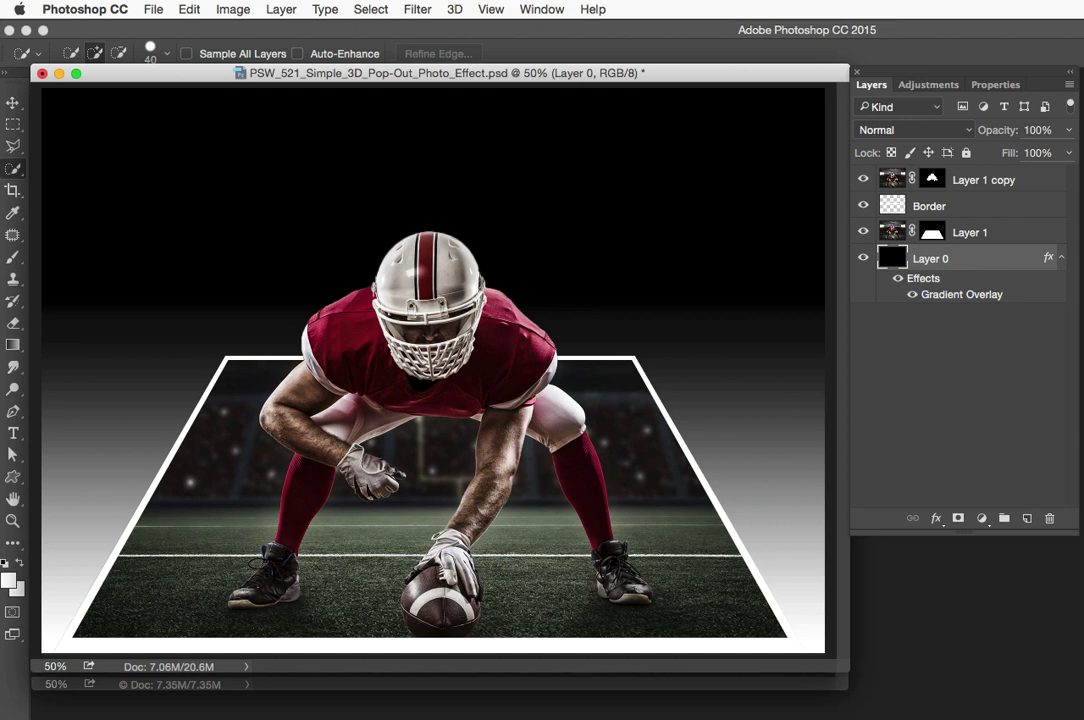
Minimize the flattened copy and switch to BF-Hertlebury.psd from the Window menu
{"action": "mouse_move", "coordinate": [3, 473]}
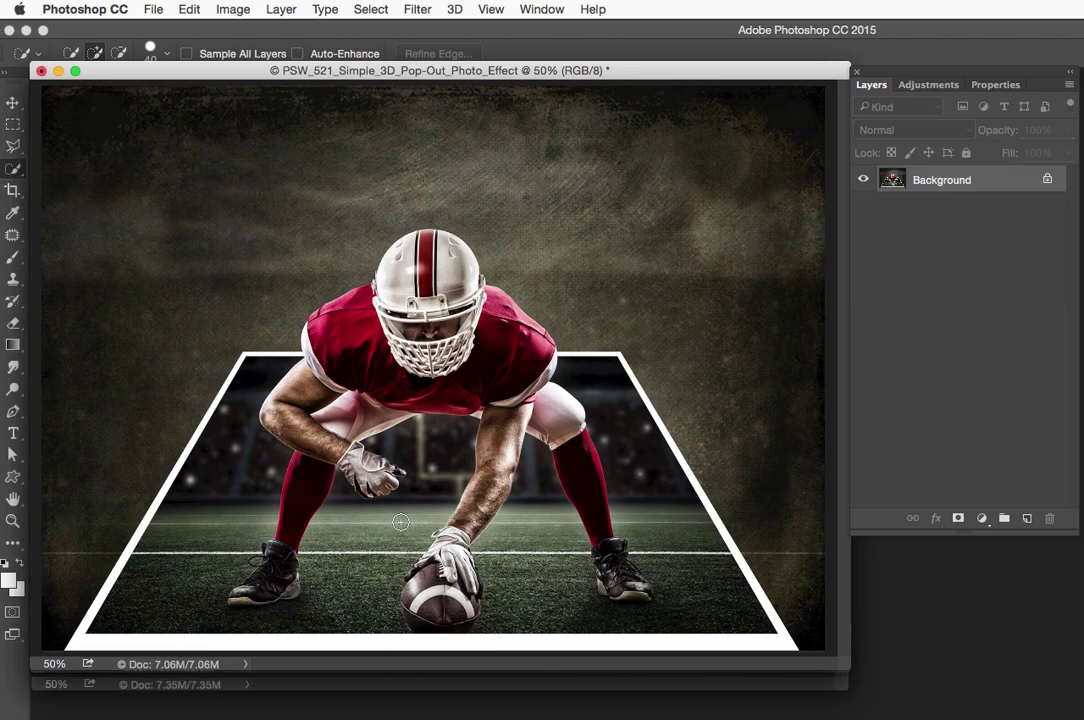
{"action": "left_click", "coordinate": [58, 72]}
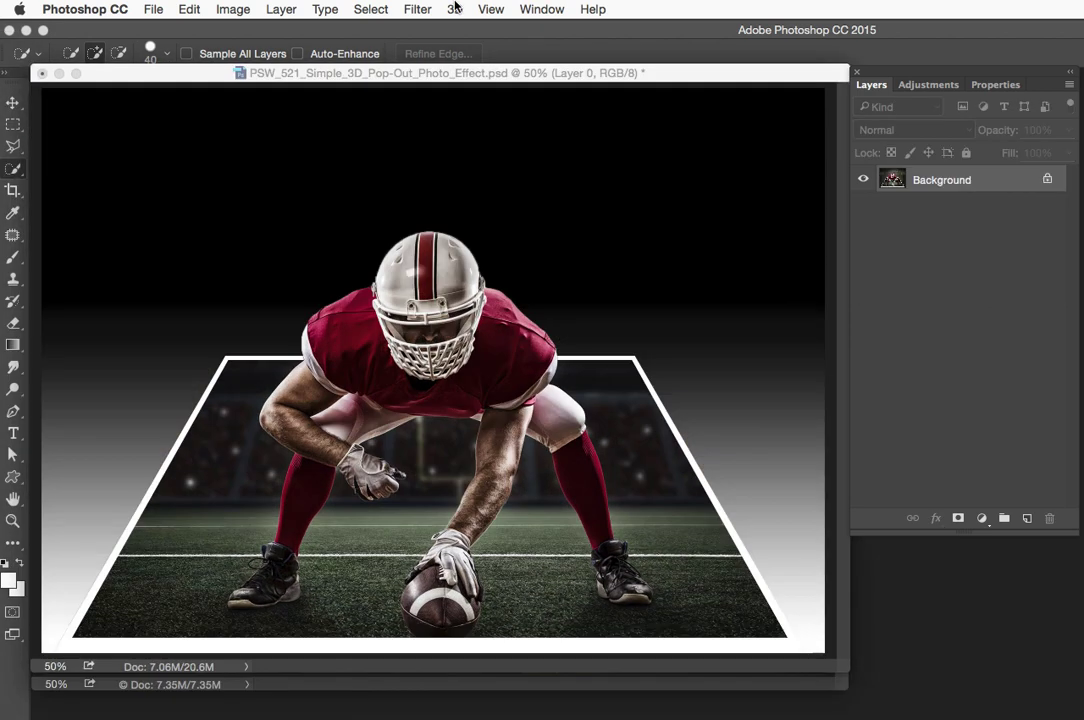
{"action": "left_click", "coordinate": [541, 9]}
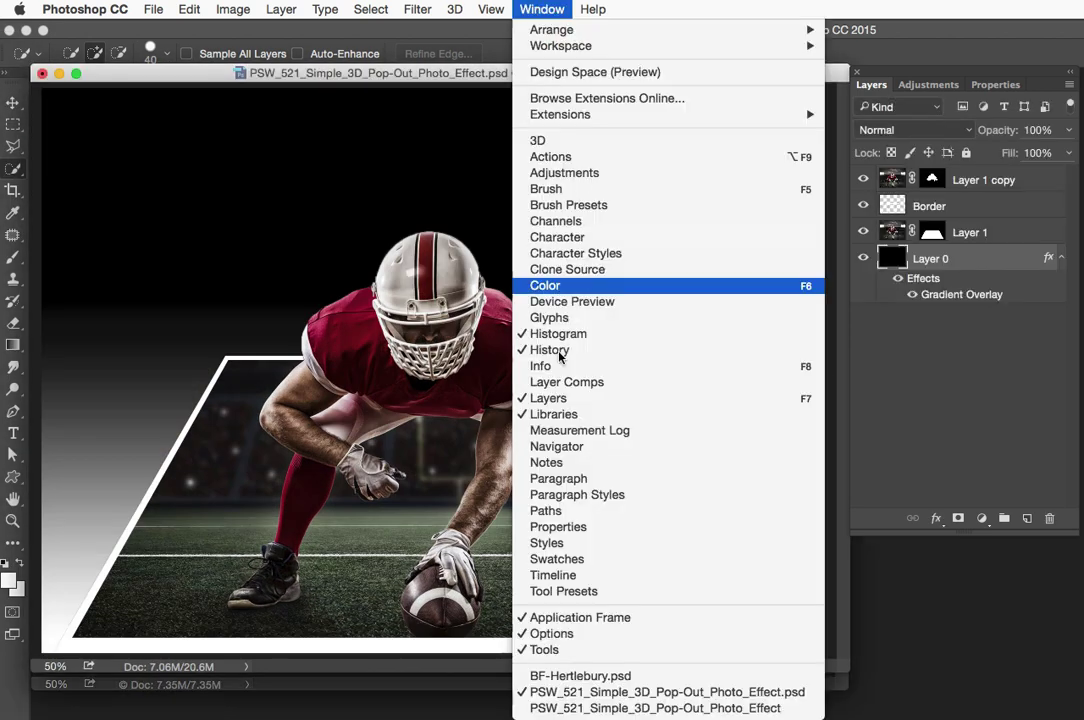
{"action": "left_click", "coordinate": [565, 677]}
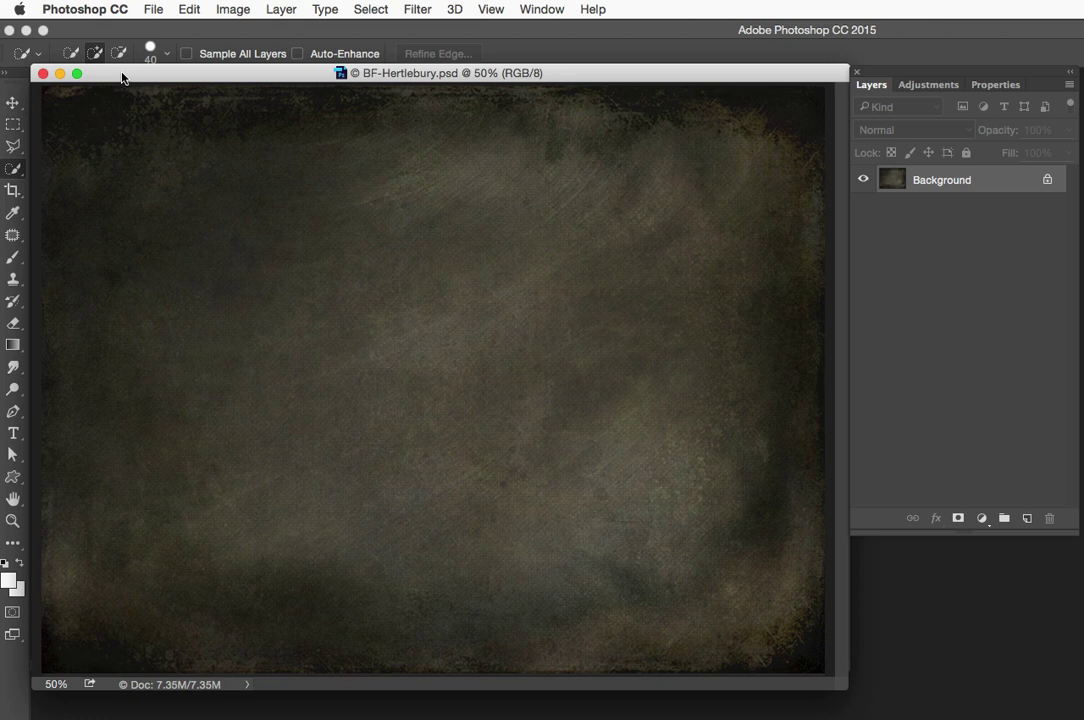
Select all of the BF-Hertlebury texture and copy it
{"action": "left_click", "coordinate": [366, 9]}
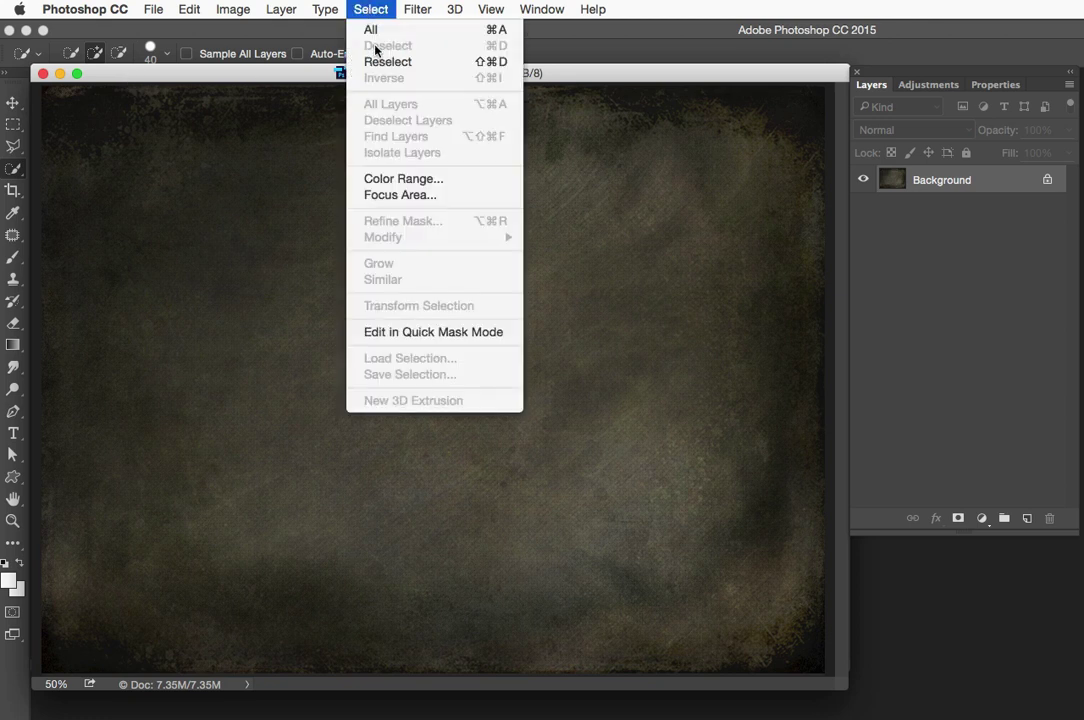
{"action": "left_click", "coordinate": [375, 34]}
{"action": "left_click", "coordinate": [189, 9]}
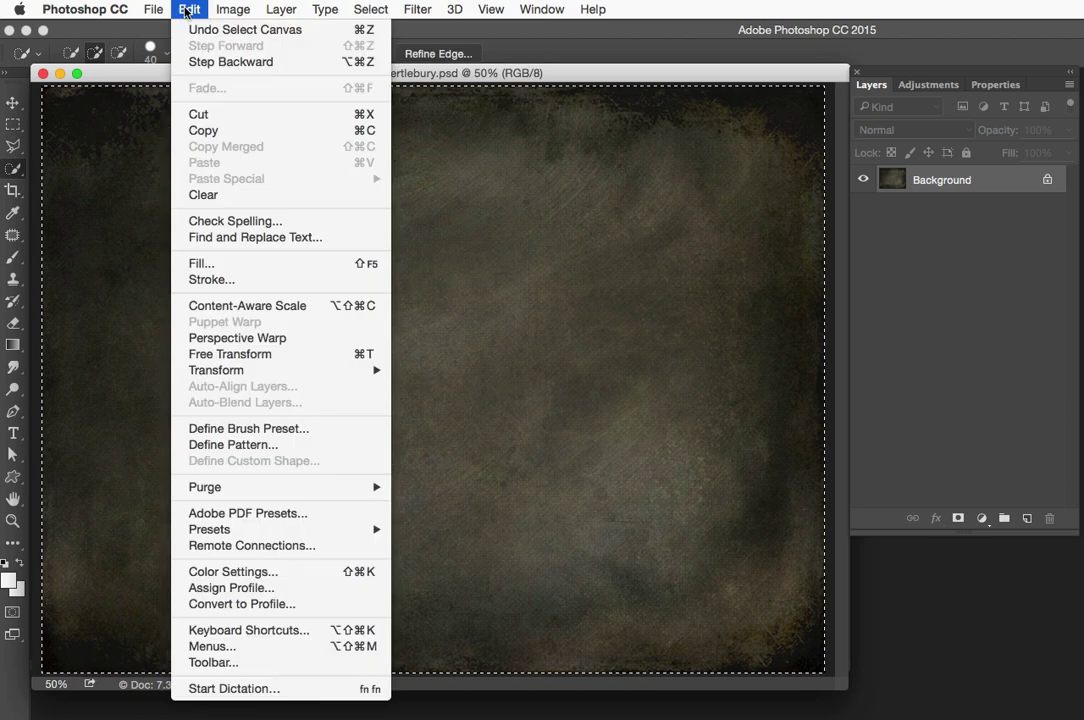
{"action": "left_click", "coordinate": [205, 129]}
Paste the texture into the football composite as Layer 2 and zoom out
{"action": "key", "text": "ctrl+Tab"}
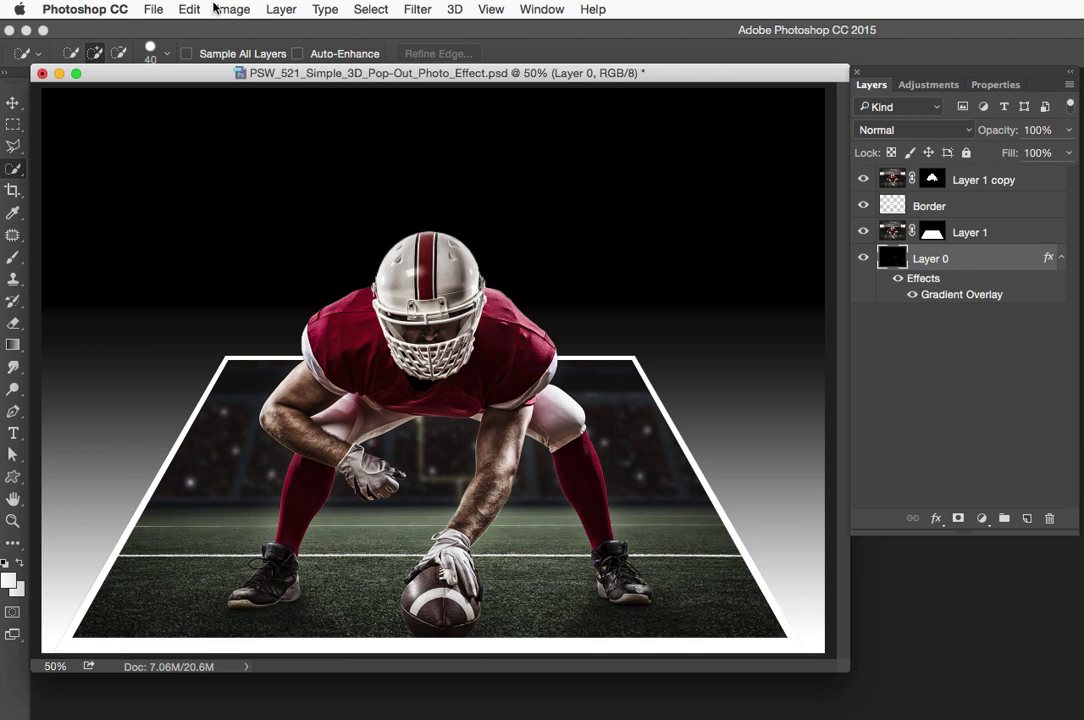
{"action": "left_click", "coordinate": [191, 9]}
{"action": "left_click", "coordinate": [207, 163]}
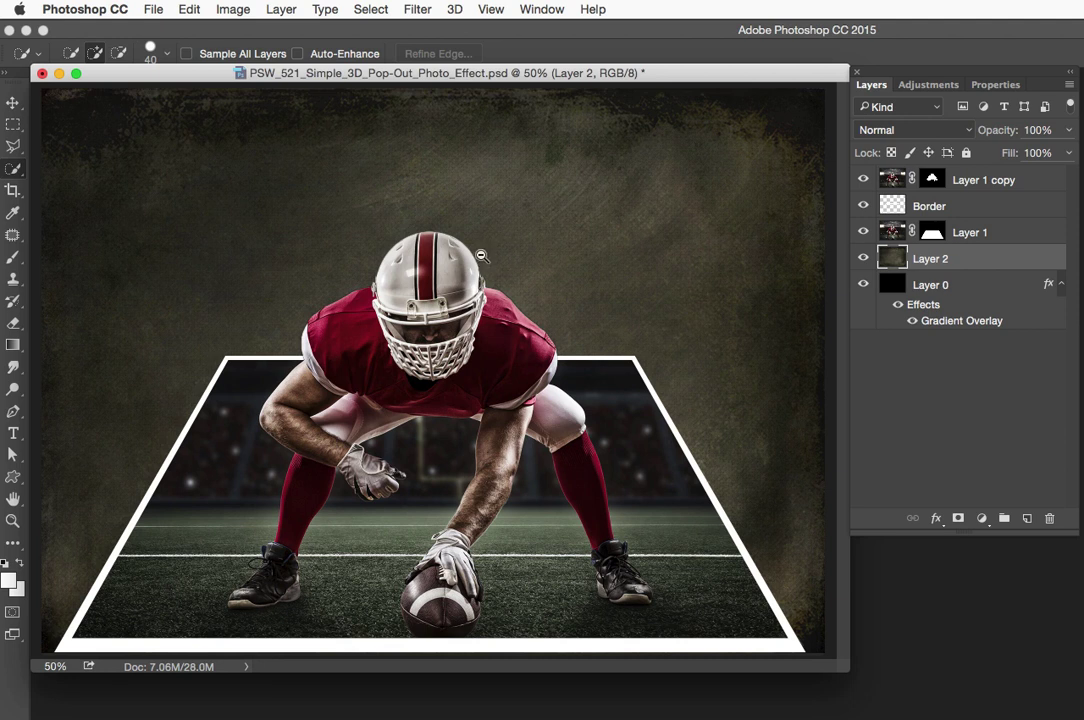
{"action": "key", "text": "super+minus"}
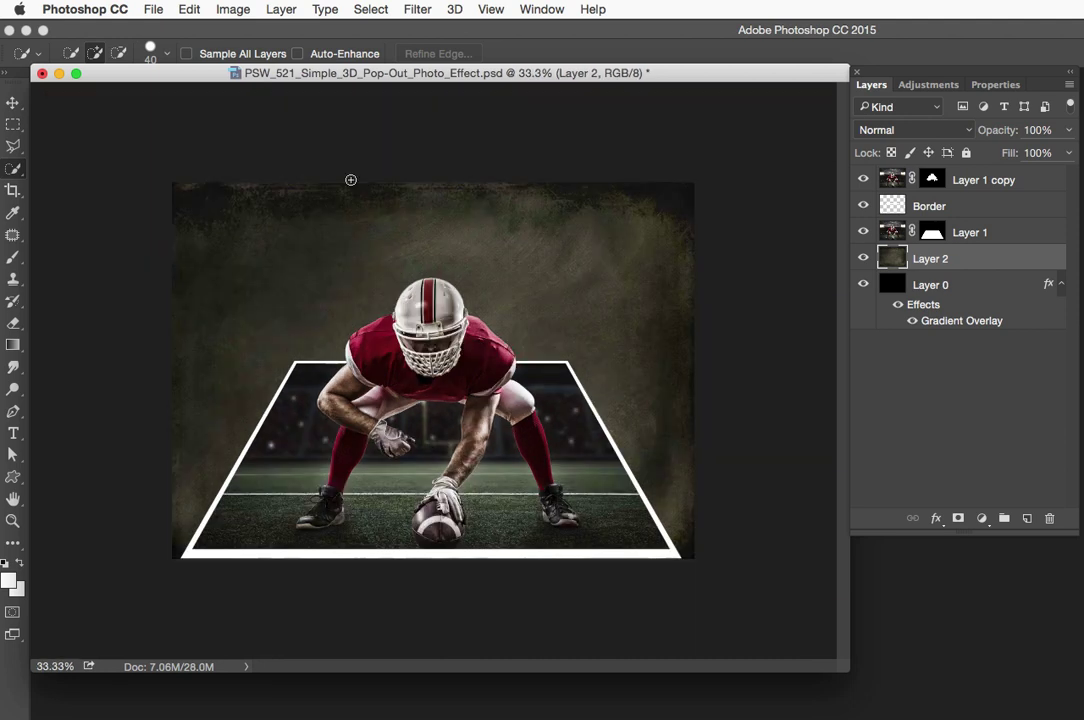
Free Transform the texture layer to 96.11% height, commit, and zoom back to 50%
{"action": "left_click", "coordinate": [185, 9]}
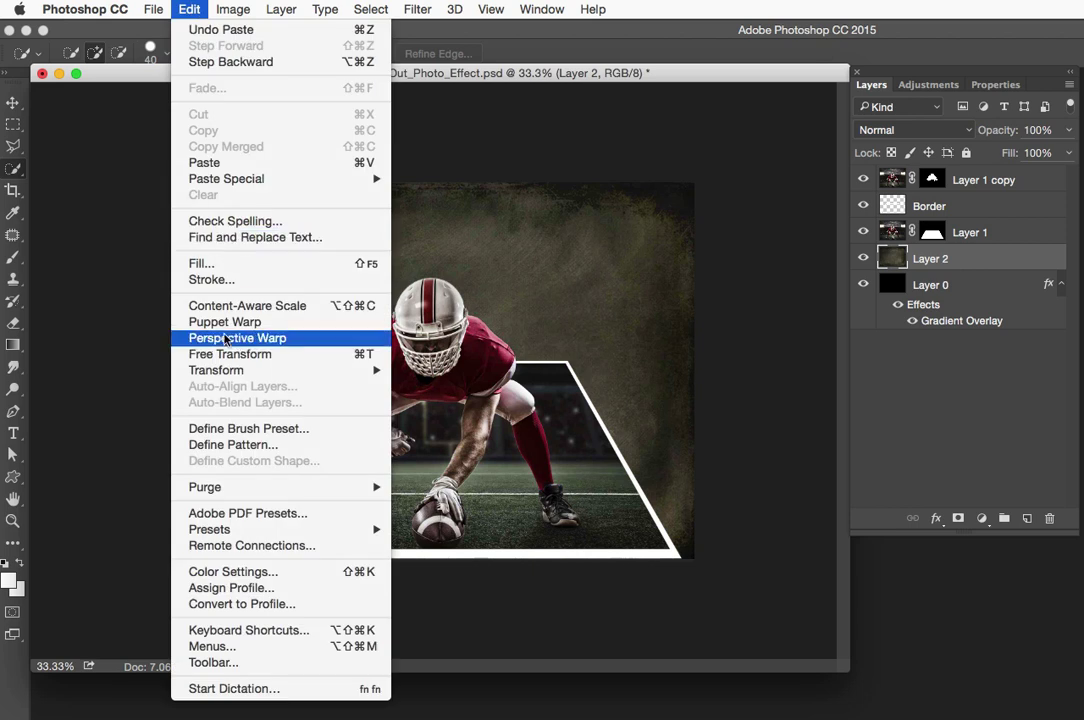
{"action": "mouse_move", "coordinate": [230, 370]}
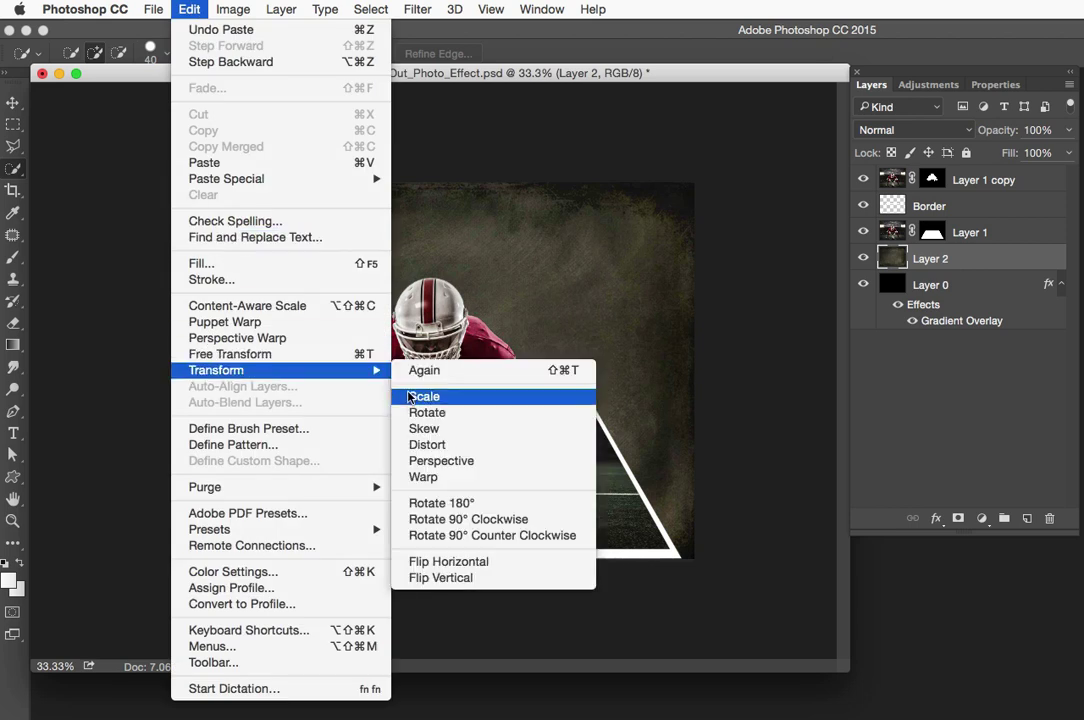
{"action": "left_click", "coordinate": [205, 355]}
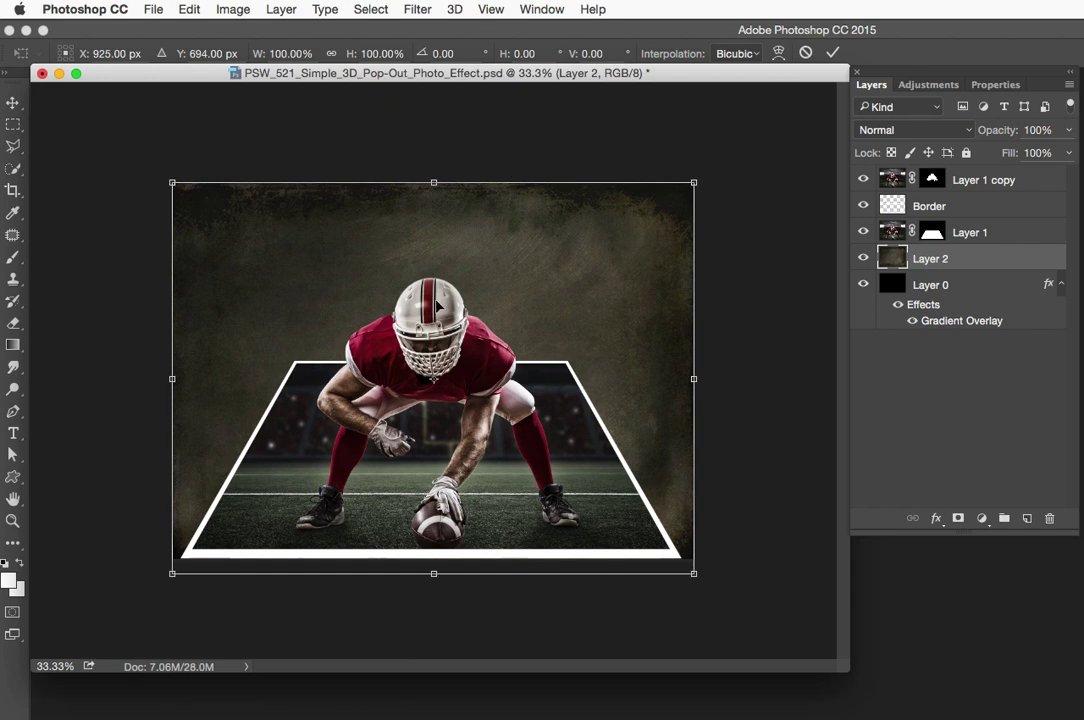
{"action": "left_click_drag", "start_coordinate": [434, 578], "coordinate": [434, 564]}
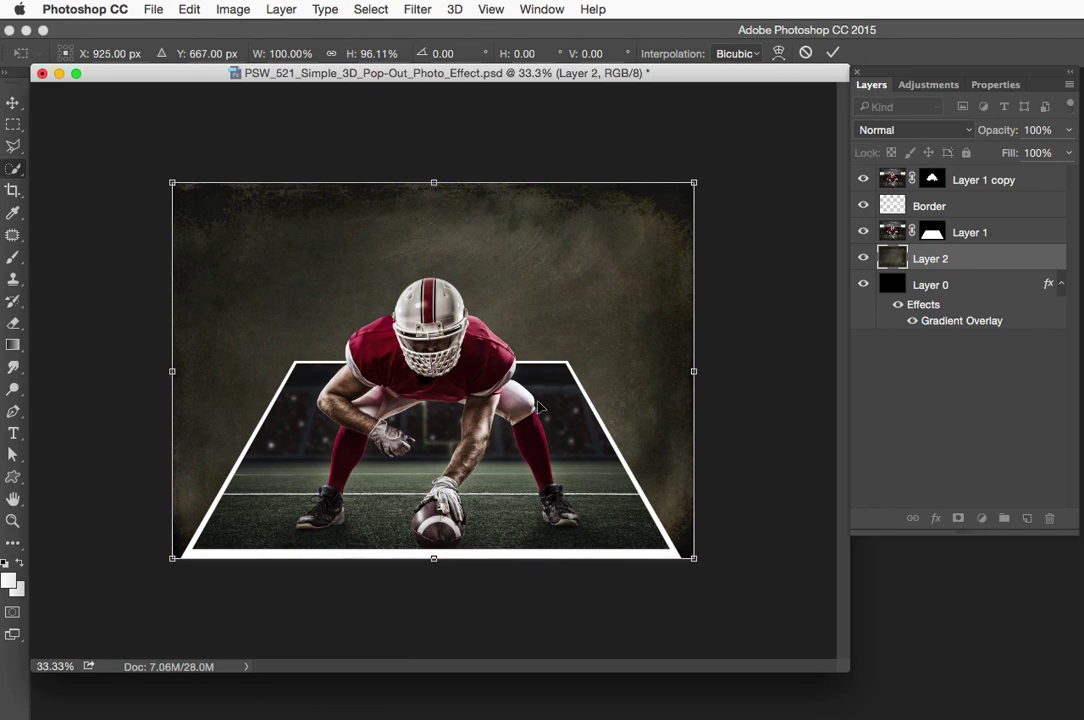
{"action": "key", "text": "Return"}
{"action": "key", "text": "w"}
{"action": "key", "text": "super+plus"}
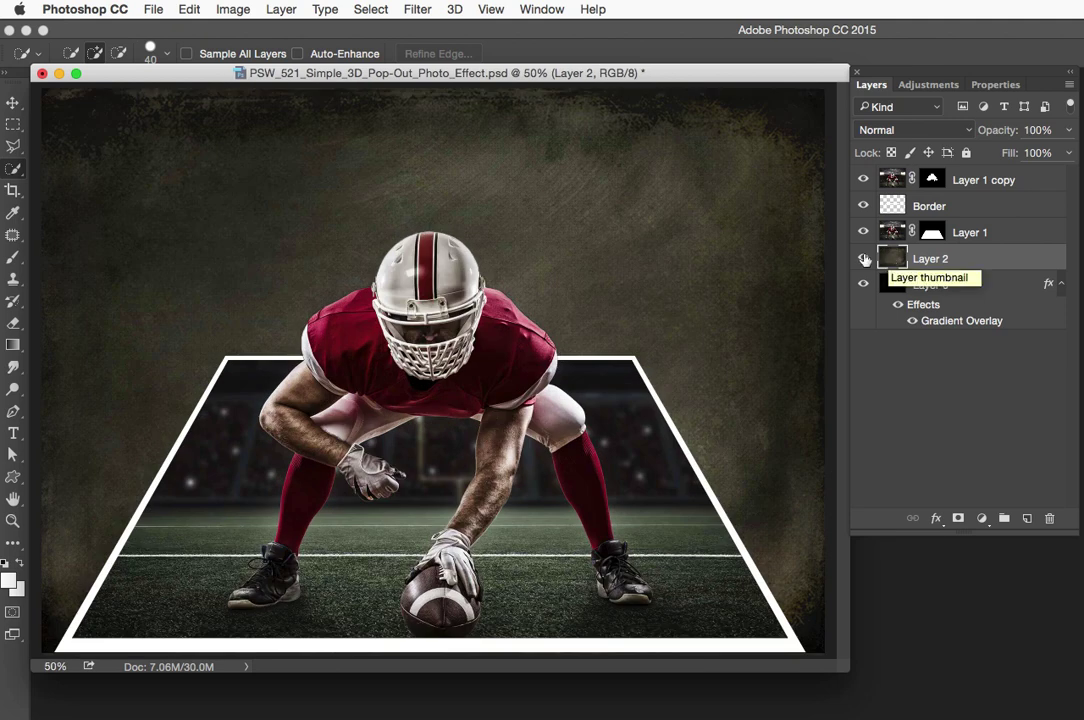
{"action": "left_click", "coordinate": [862, 258]}
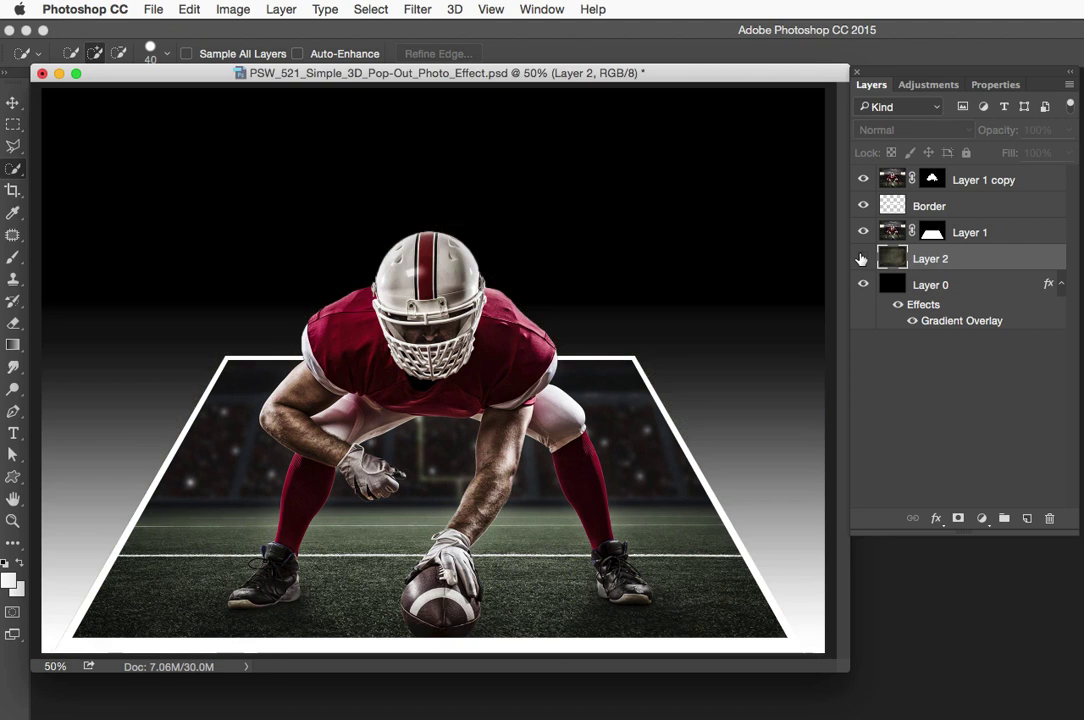
{"action": "left_click", "coordinate": [862, 258]}
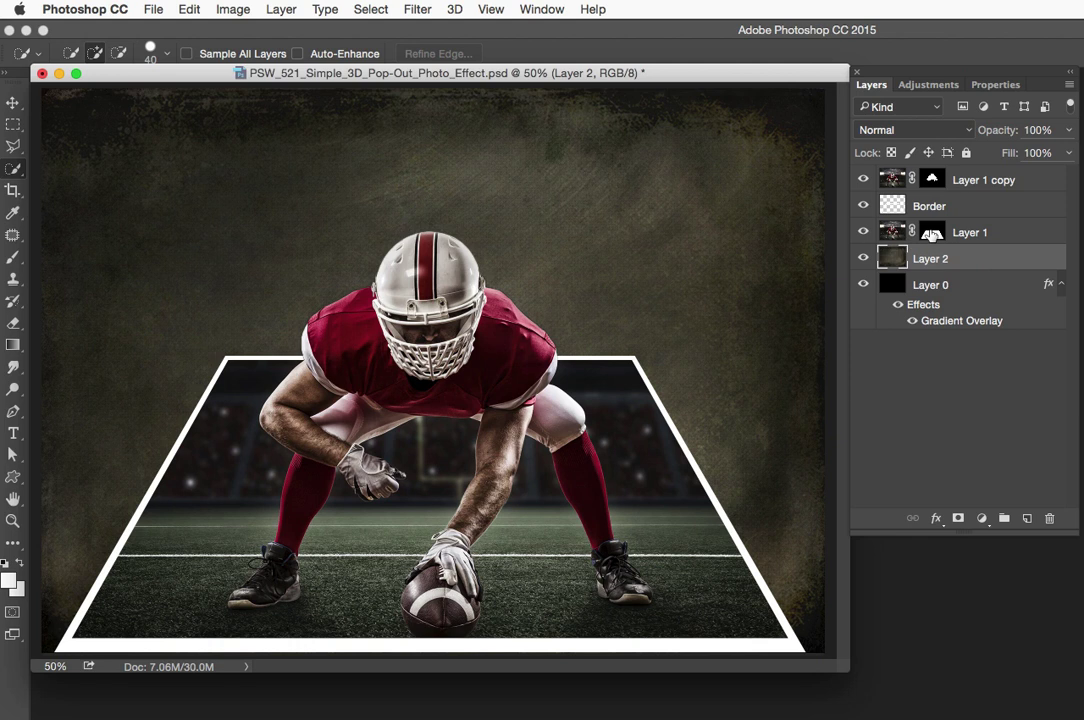
{"action": "left_click", "coordinate": [931, 233], "text": "shift"}
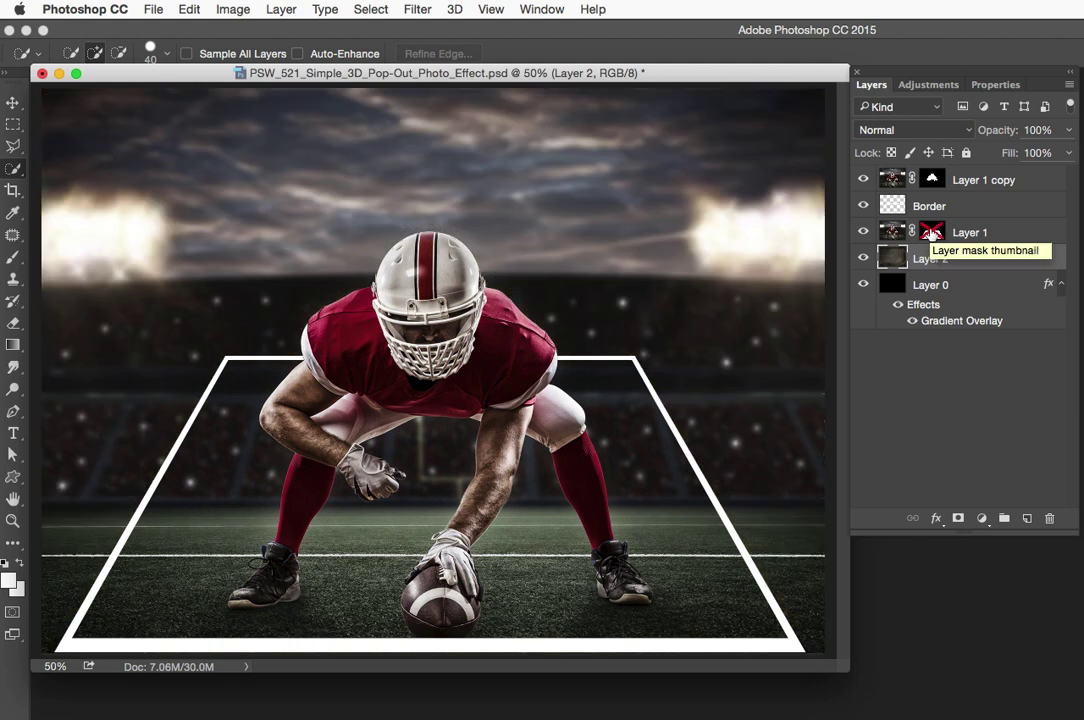
{"action": "left_click", "coordinate": [932, 234], "text": "shift"}
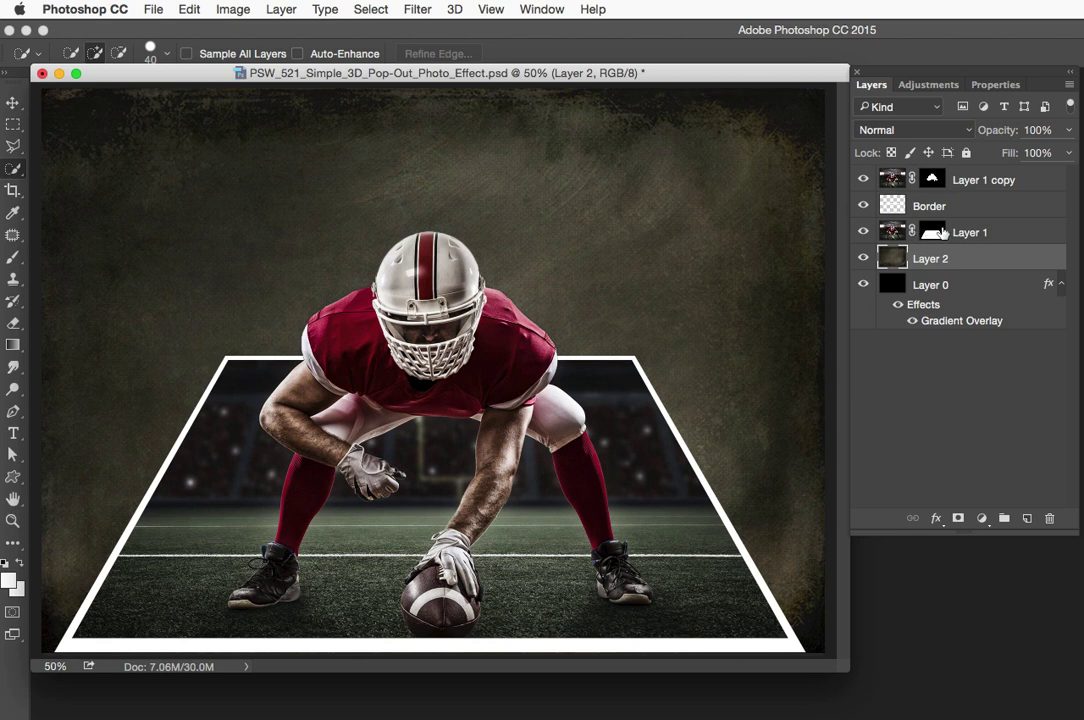
Set Layer 1's mask Density to 83% in Properties
{"action": "double_click", "coordinate": [932, 234]}
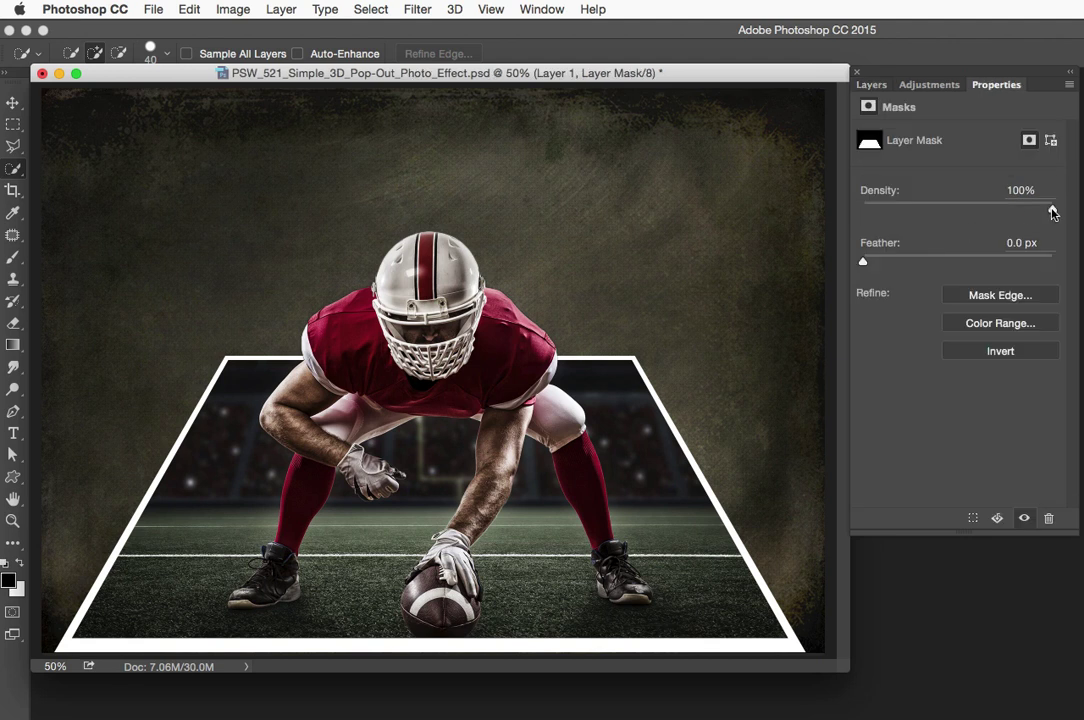
{"action": "left_click_drag", "start_coordinate": [1051, 211], "coordinate": [1019, 212]}
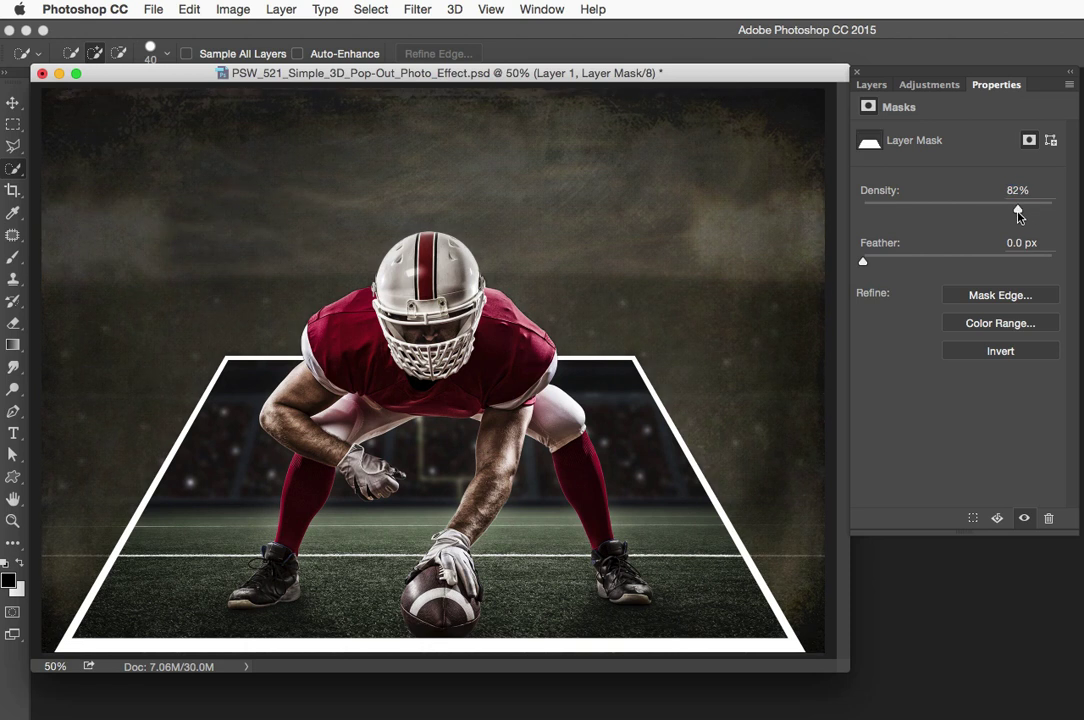
{"action": "left_click_drag", "start_coordinate": [1017, 212], "coordinate": [1021, 213]}
{"action": "left_click", "coordinate": [871, 86]}
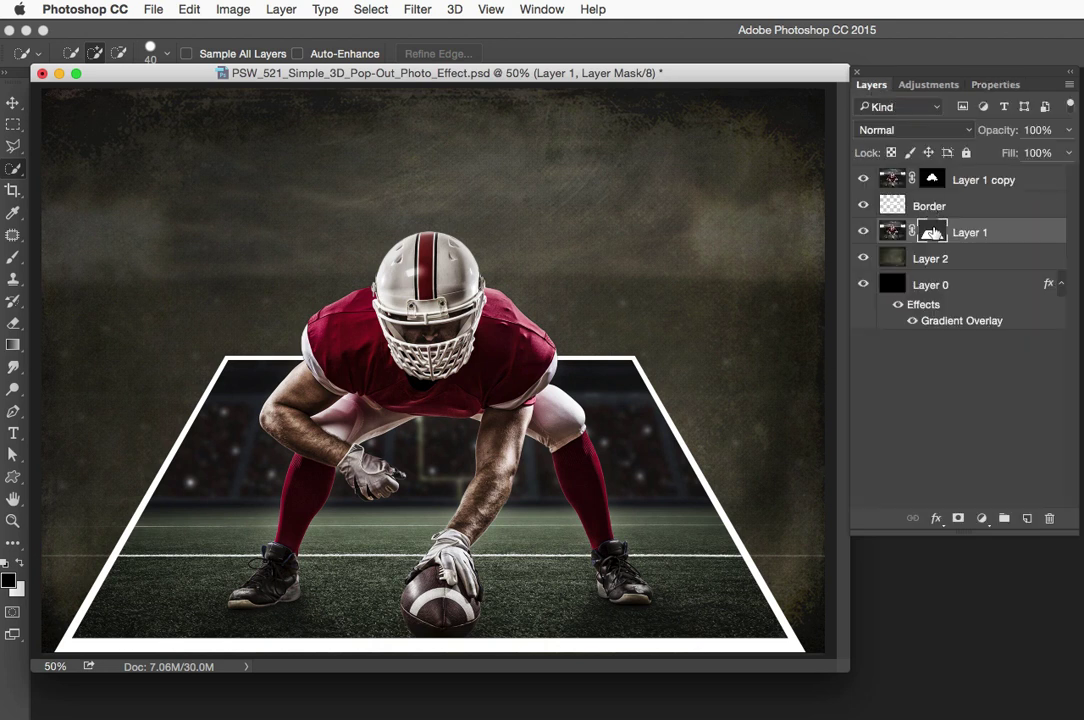
Preview Layer 1's mask on its own, then recheck its mask properties
{"action": "left_click", "coordinate": [933, 232]}
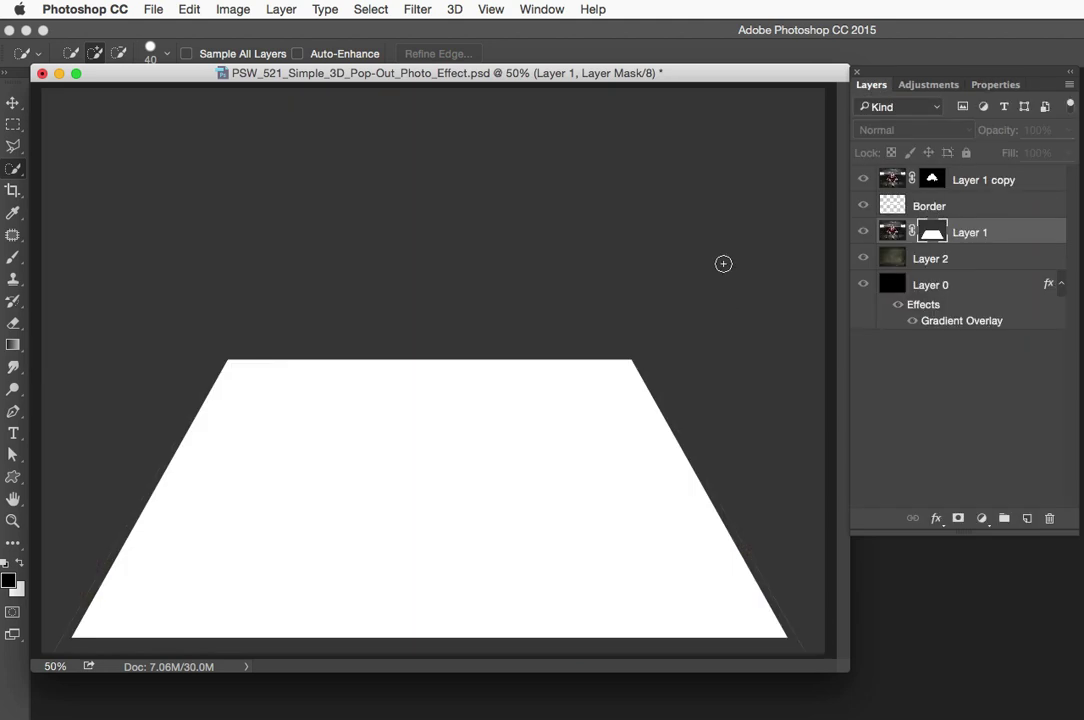
{"action": "left_click", "coordinate": [932, 233], "text": "alt"}
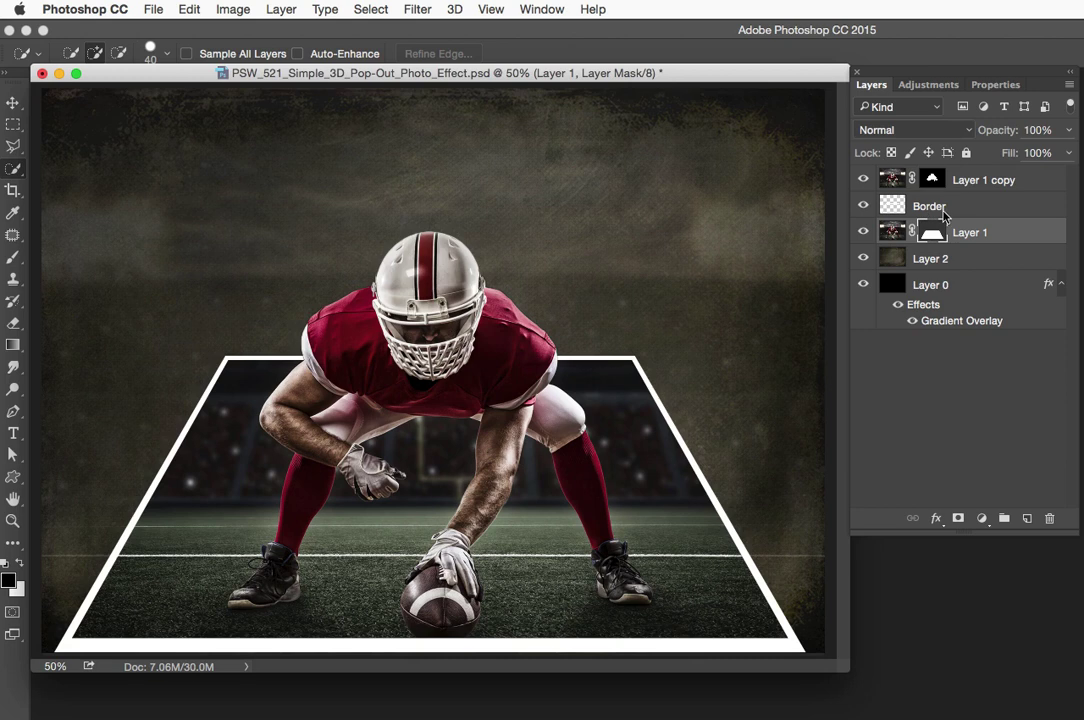
{"action": "double_click", "coordinate": [932, 232]}
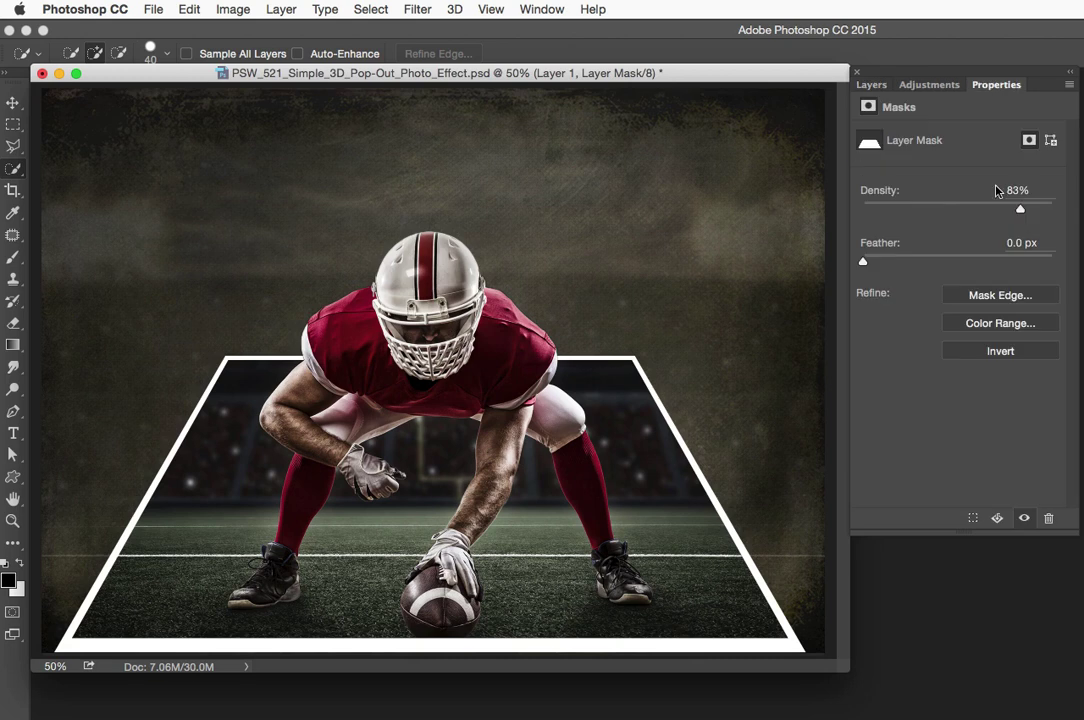
{"action": "left_click", "coordinate": [871, 85]}
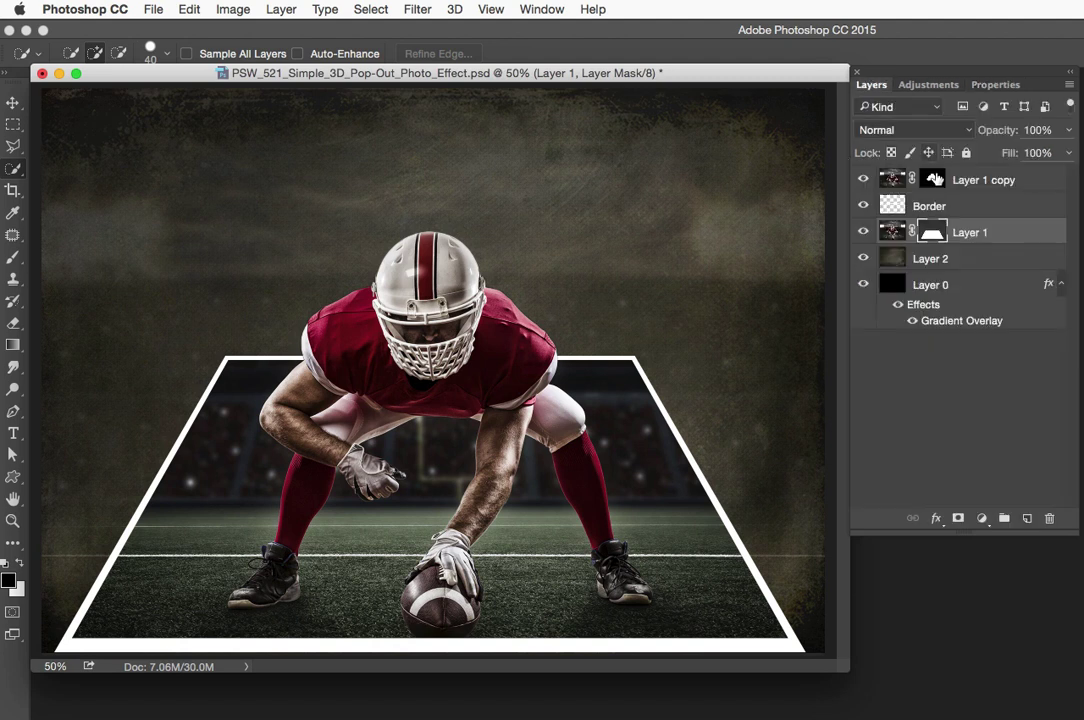
{"action": "double_click", "coordinate": [932, 230]}
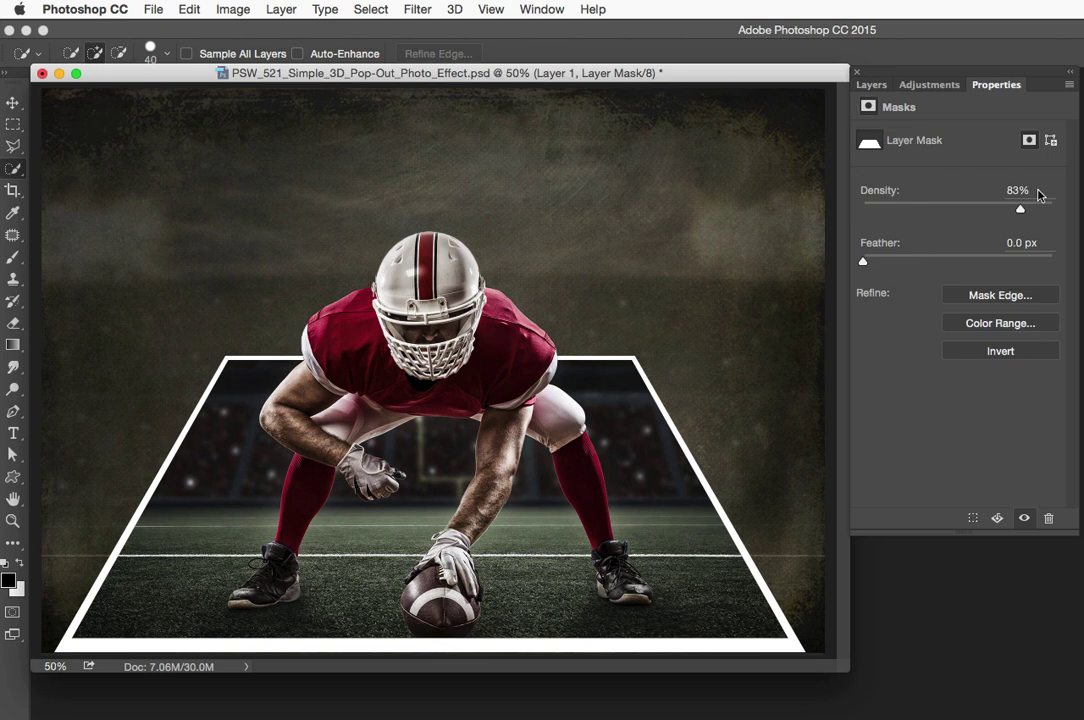
{"action": "left_click", "coordinate": [871, 85]}
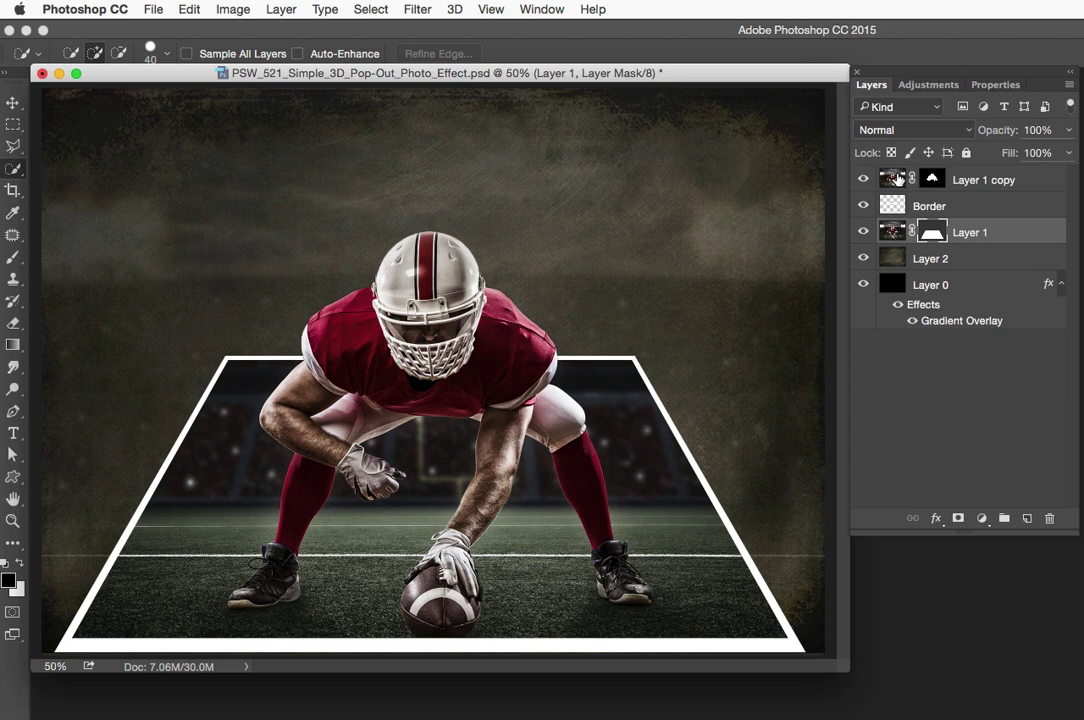
Switch back and forth between the layered .psd and the flattened PSW_521_Simple_3D_Pop-Out_Photo_Effect copy, ending on the flattened one
{"action": "mouse_move", "coordinate": [8, 522]}
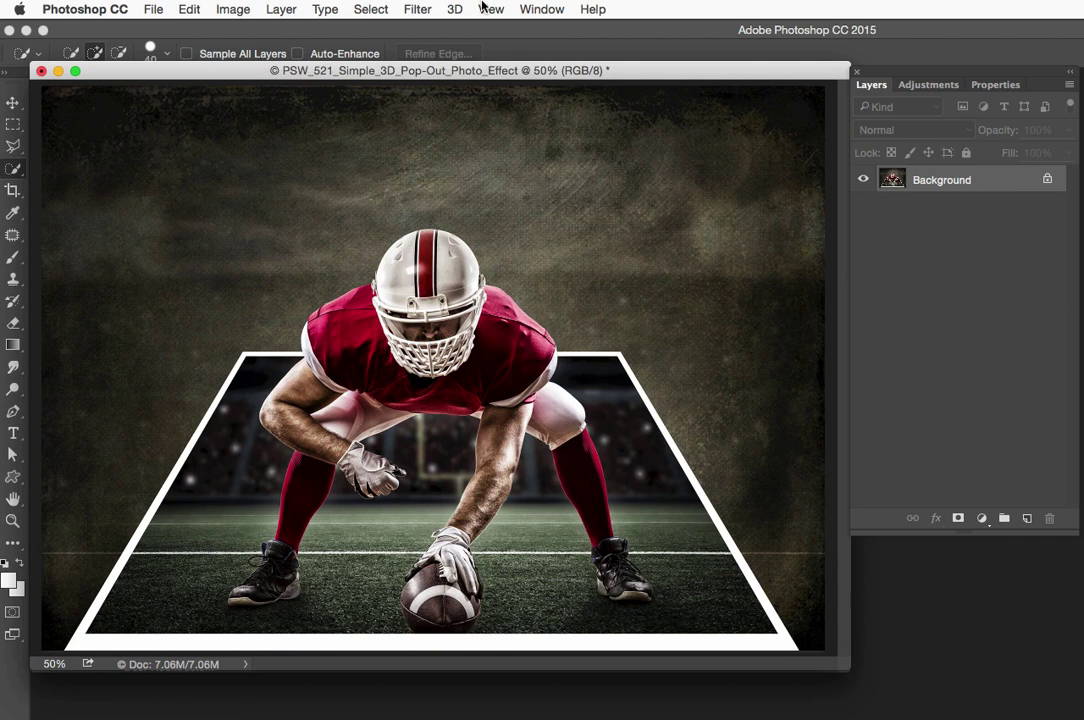
{"action": "left_click", "coordinate": [541, 9]}
{"action": "left_click", "coordinate": [569, 692]}
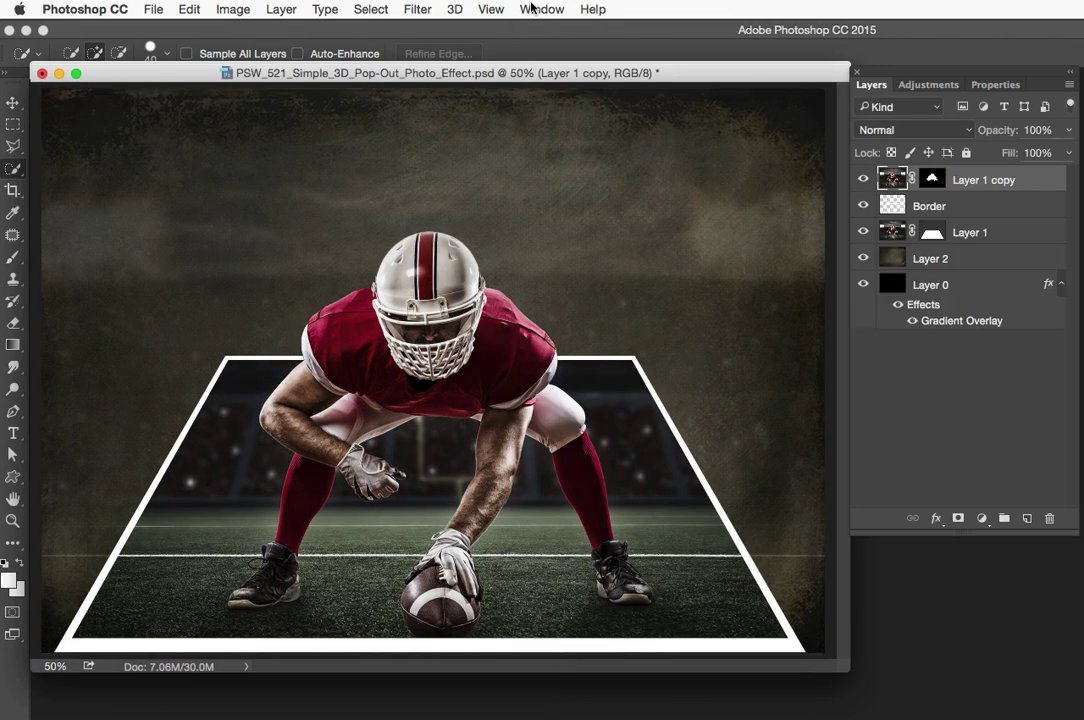
{"action": "left_click", "coordinate": [530, 9]}
{"action": "left_click", "coordinate": [550, 708]}
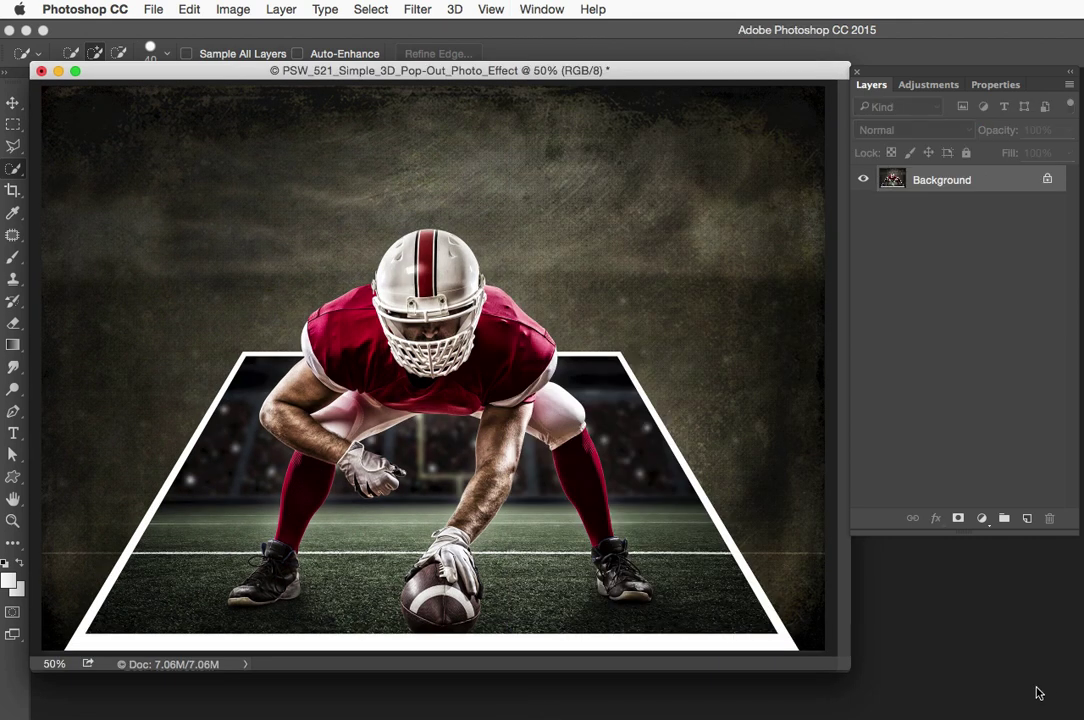
{"action": "left_click", "coordinate": [541, 9]}
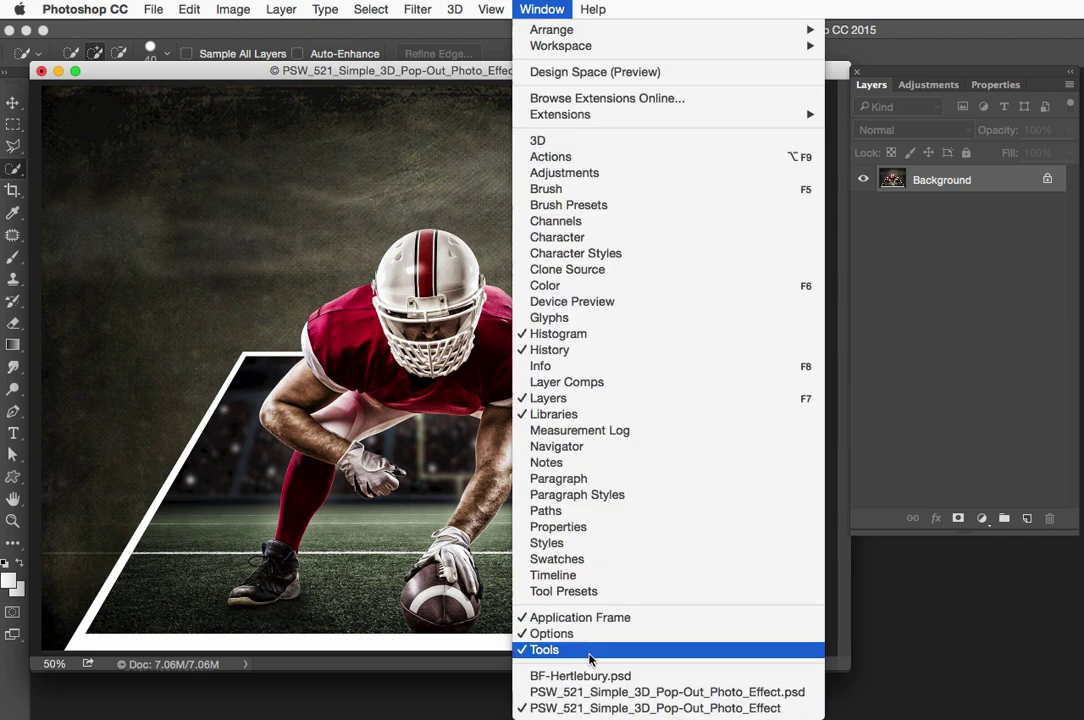
{"action": "left_click", "coordinate": [597, 692]}
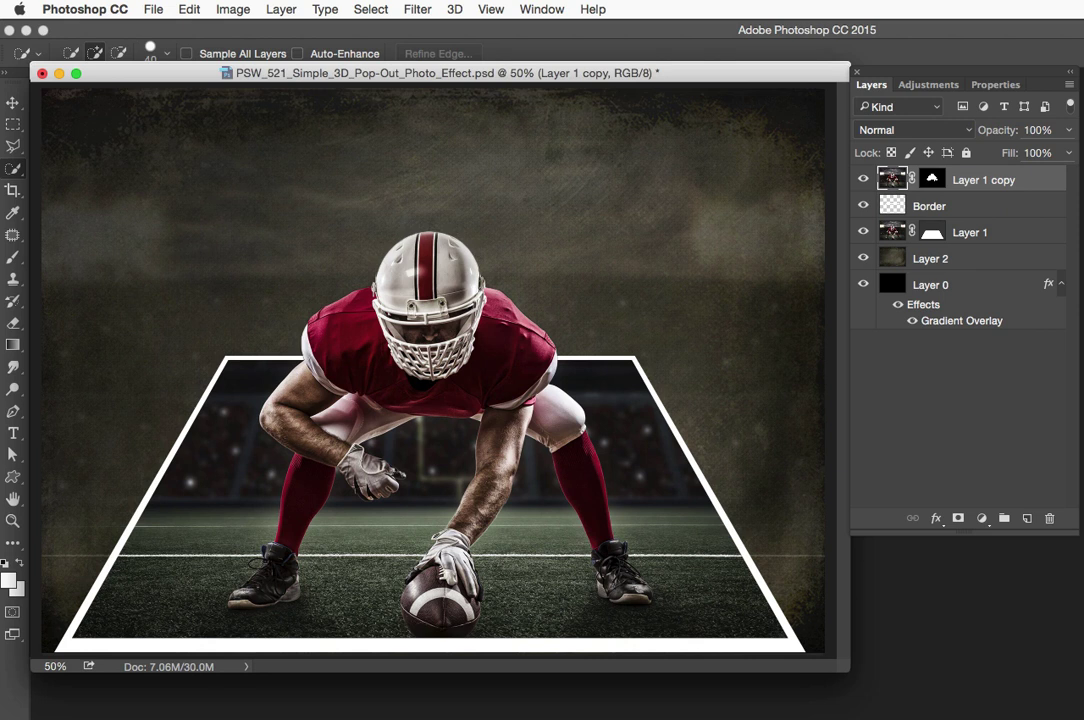
{"action": "left_click", "coordinate": [521, 9]}
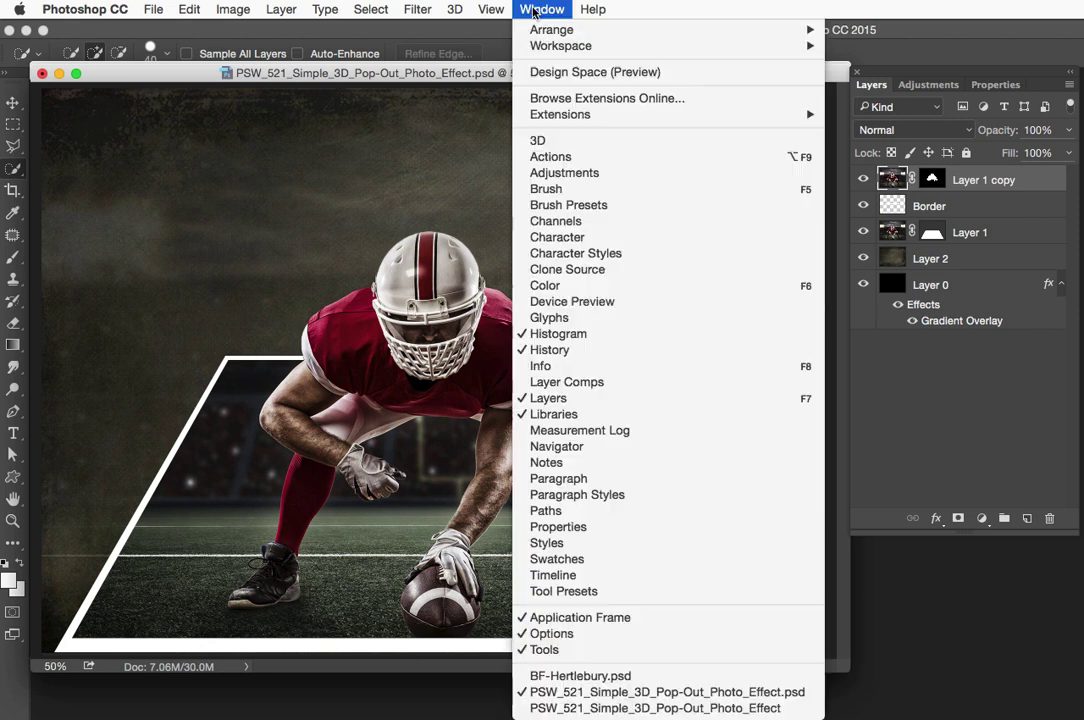
{"action": "left_click", "coordinate": [588, 707]}
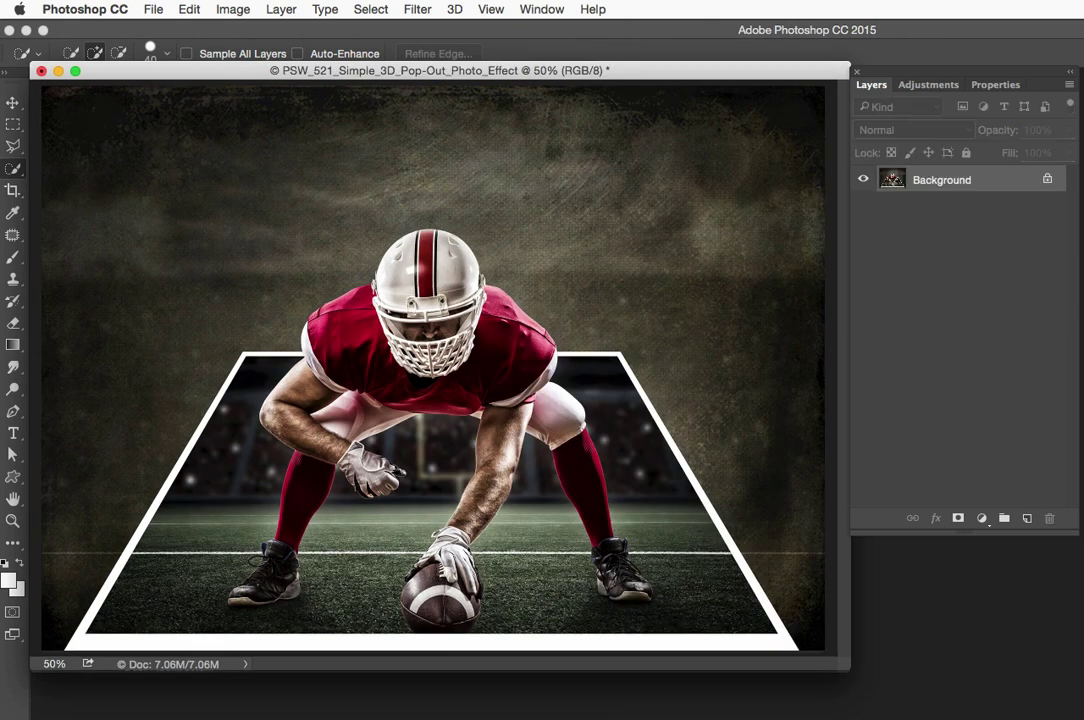